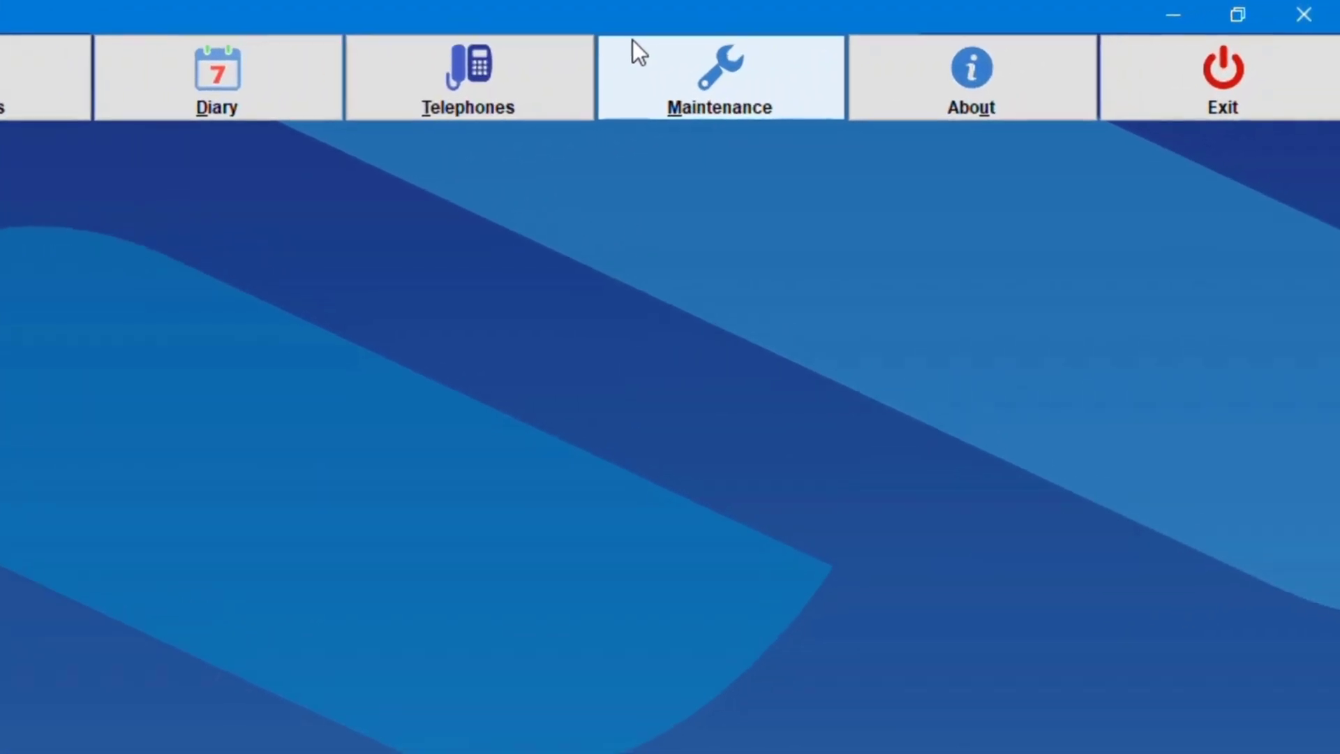
# - Open the Maintenance Menu from the top toolbar
pyautogui.click(633, 40)
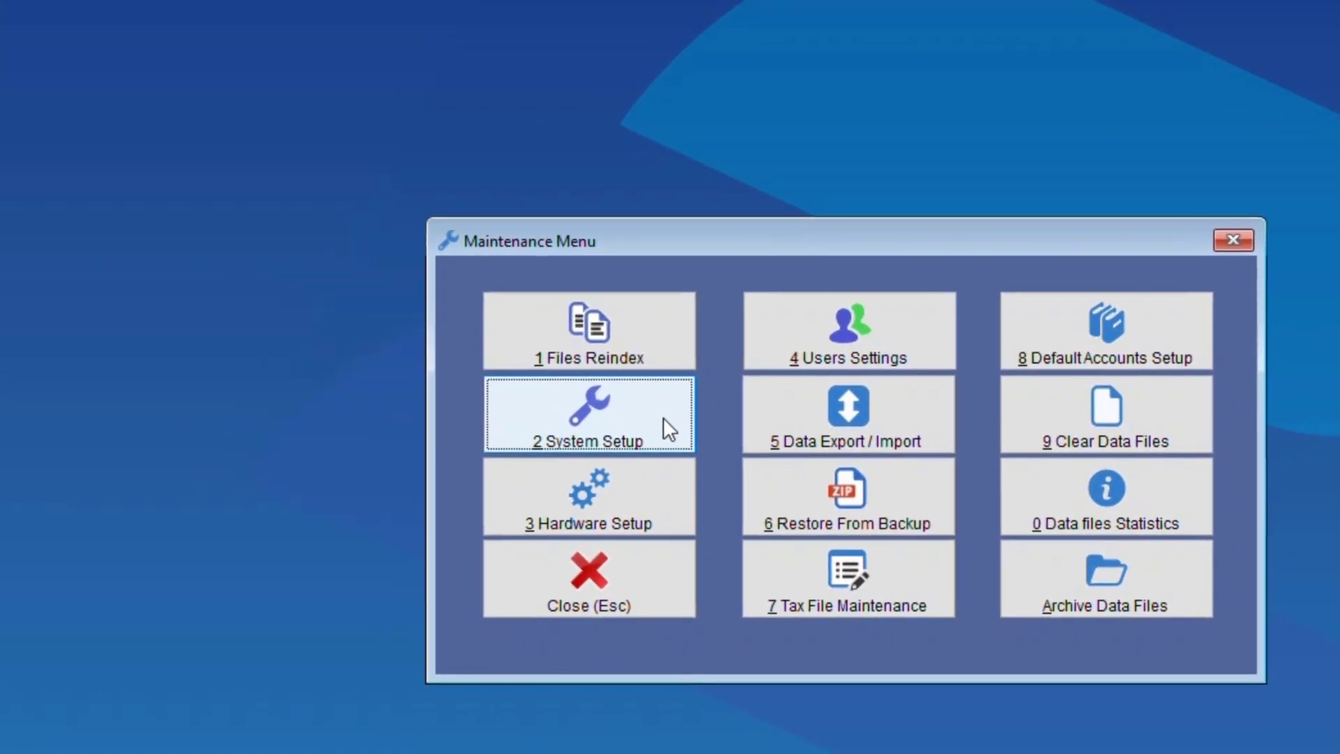
# - Open System Setup and show its P.O.S settings with quick buttons at 6 rows by 10 columns
pyautogui.click(464, 373)
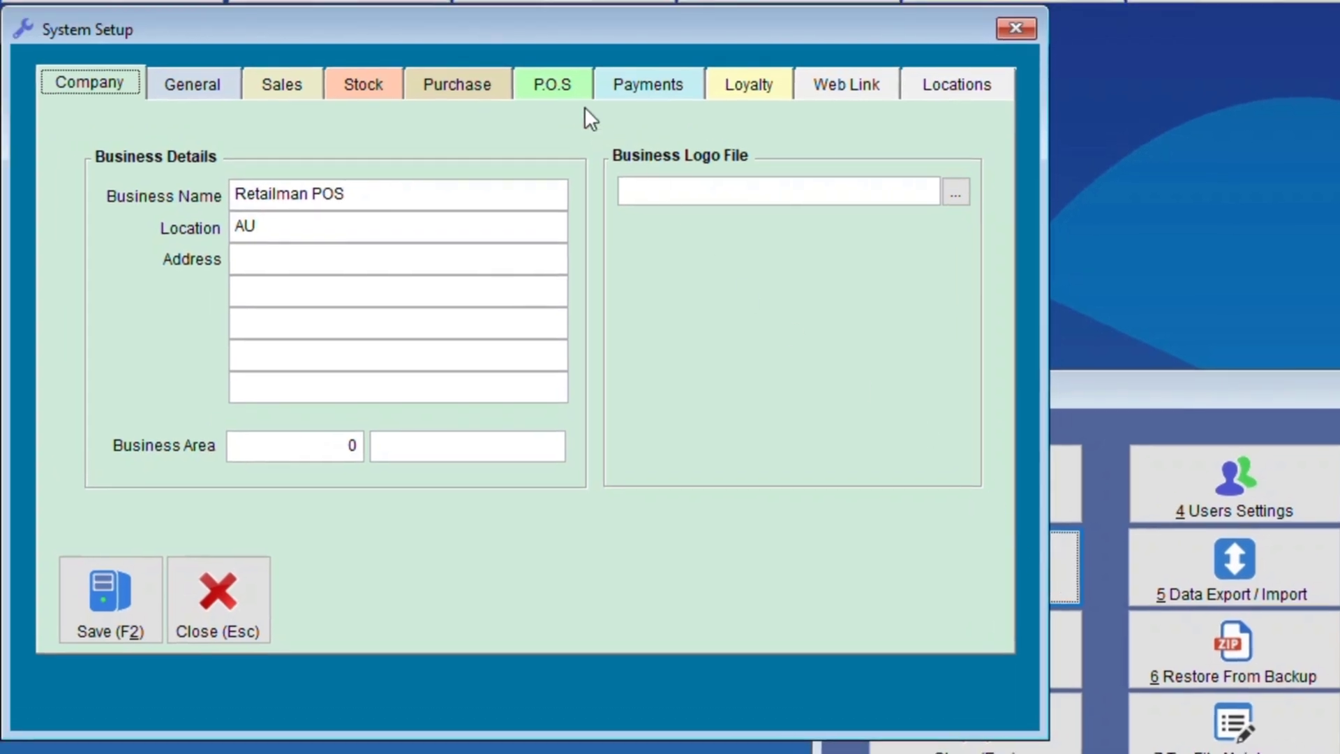
pyautogui.click(564, 90)
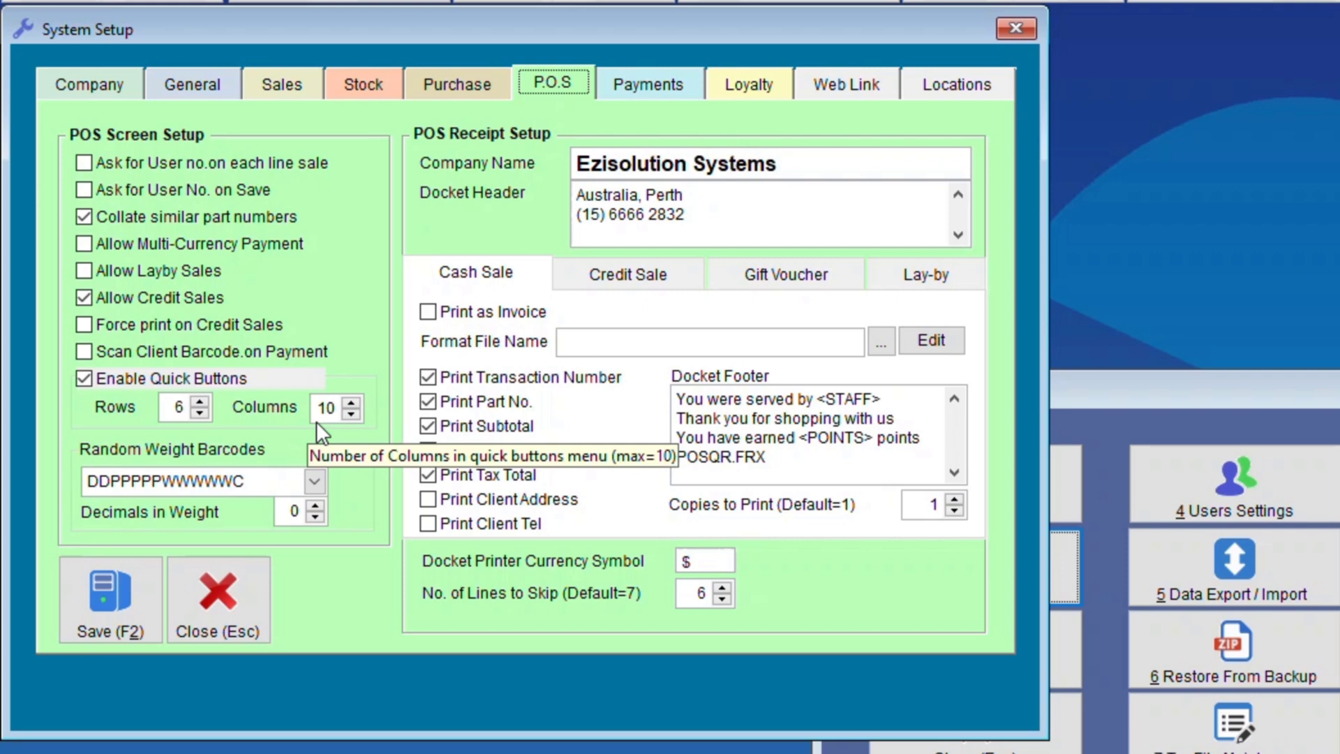
pyautogui.click(314, 480)
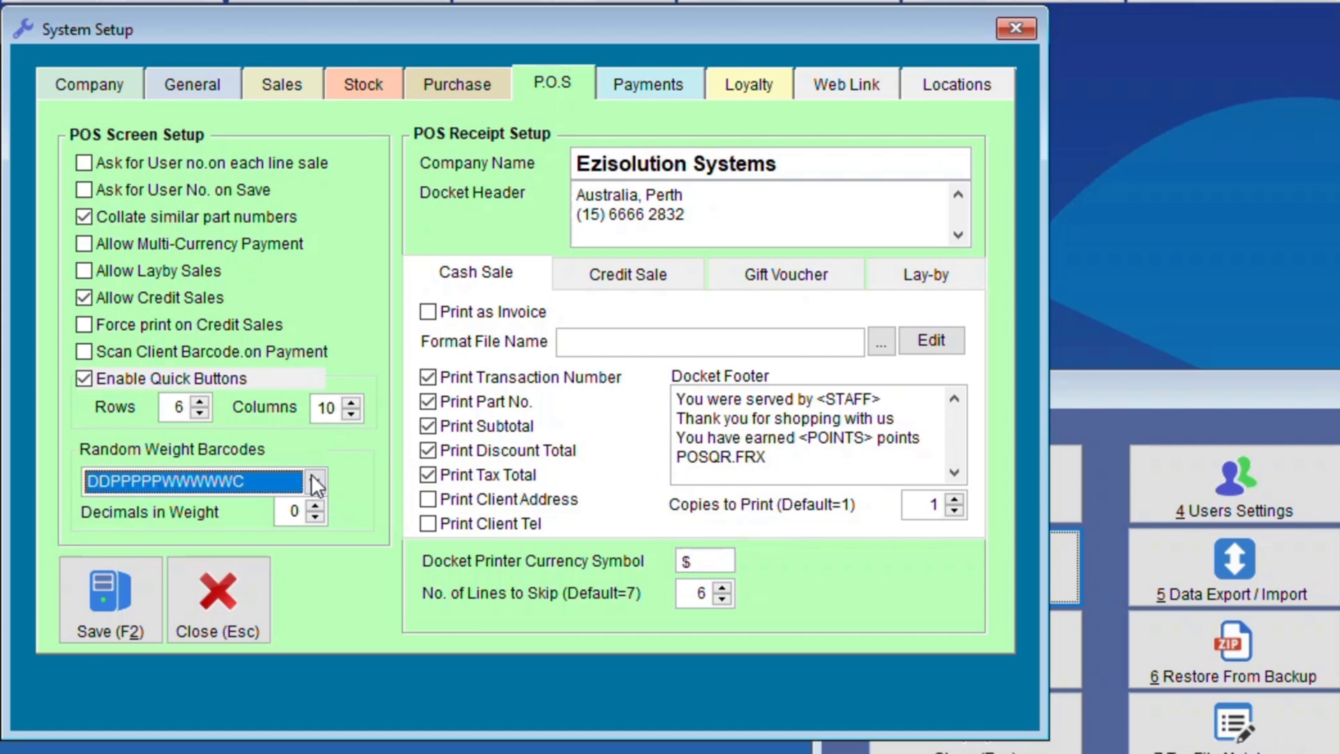
pyautogui.moveTo(320, 547); pyautogui.dragTo(342, 516)
pyautogui.click(356, 491)
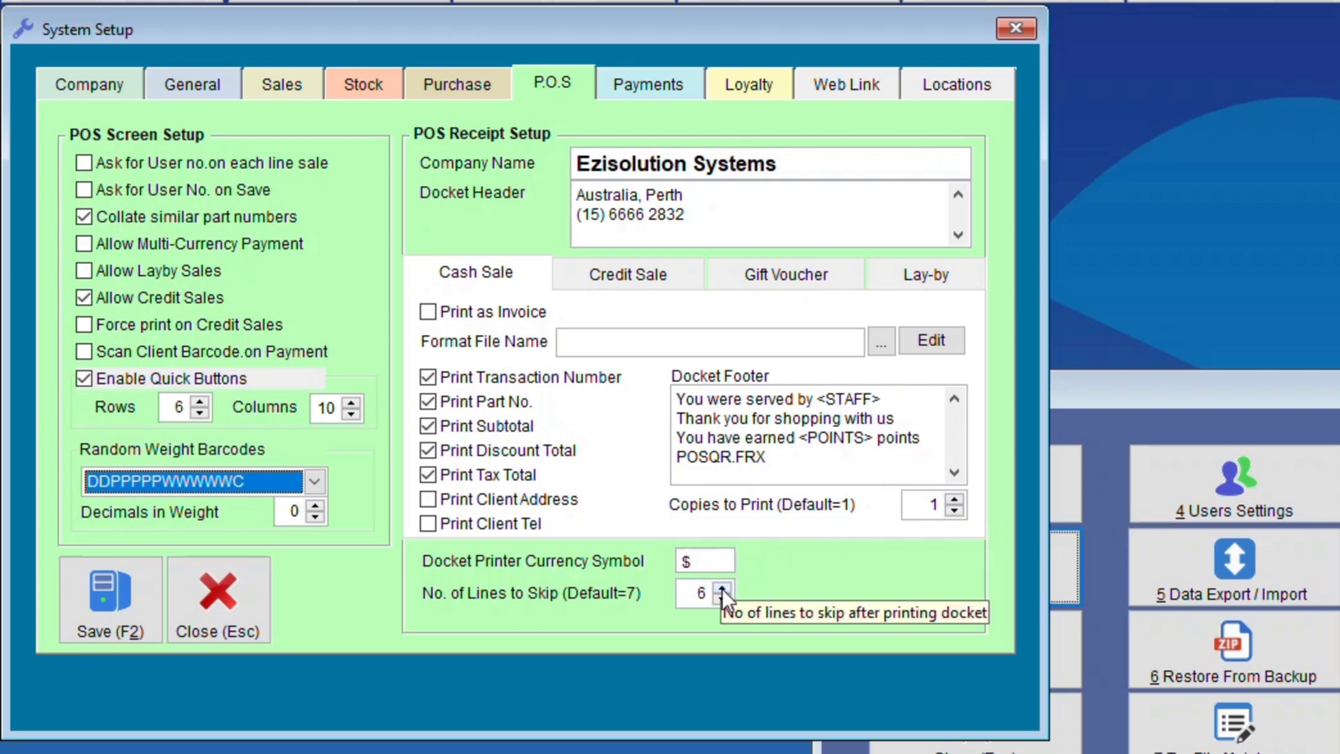
# - Review the Credit Sale, Gift Voucher, Lay-by and Cash Sale receipt options, then save System Setup
pyautogui.click(624, 276)
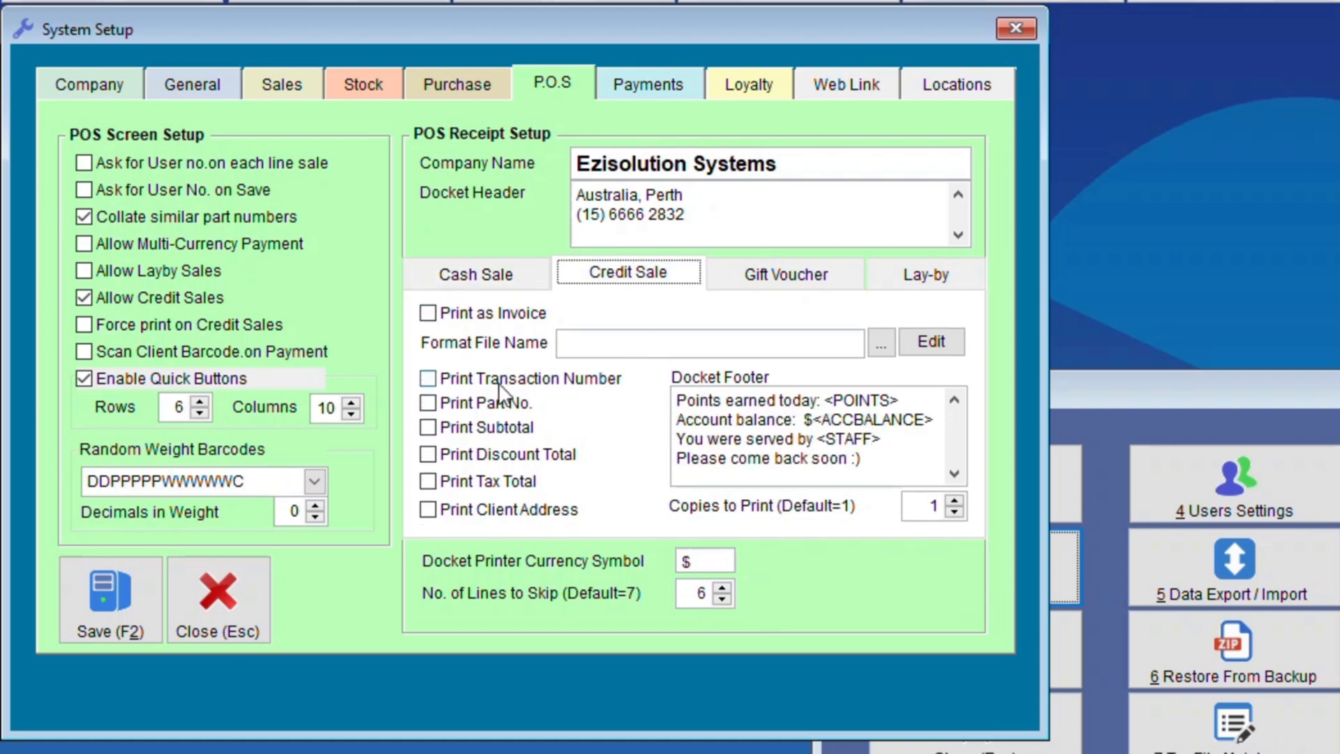
pyautogui.click(753, 288)
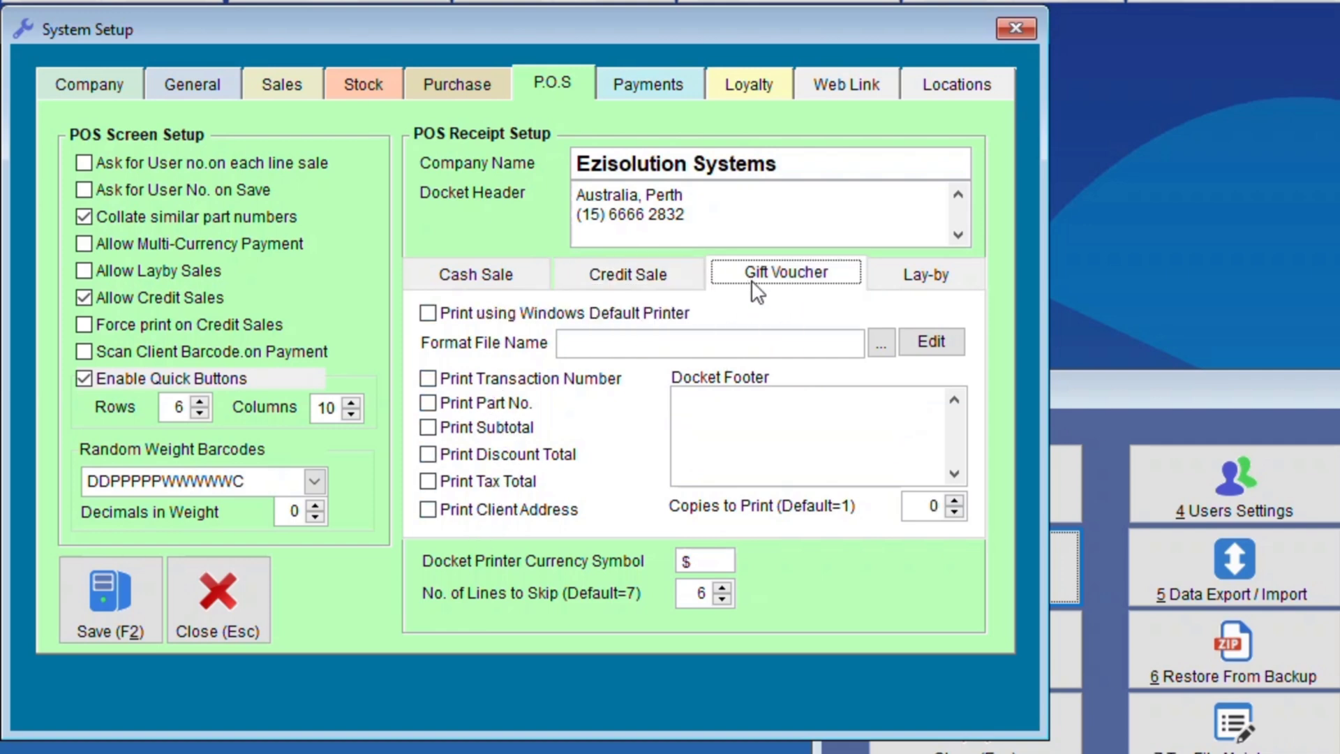
pyautogui.click(897, 277)
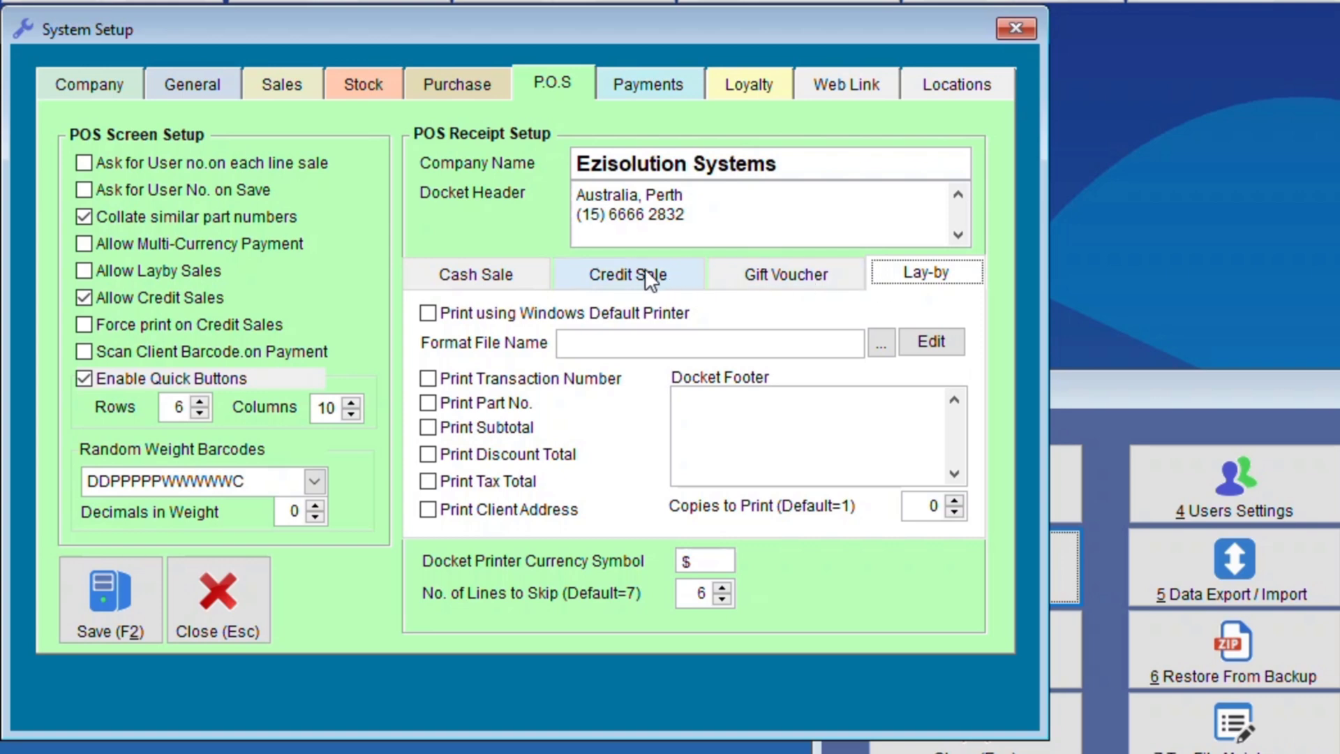
pyautogui.click(618, 278)
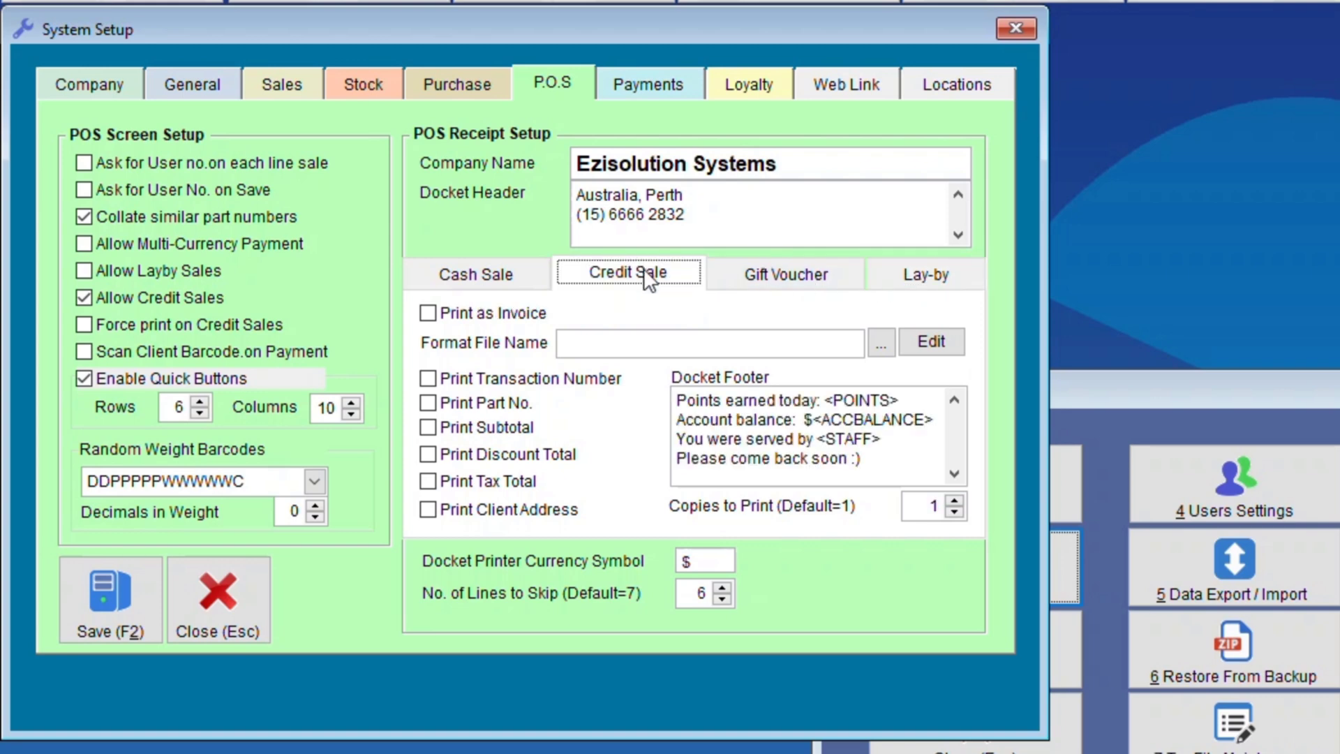
pyautogui.click(519, 274)
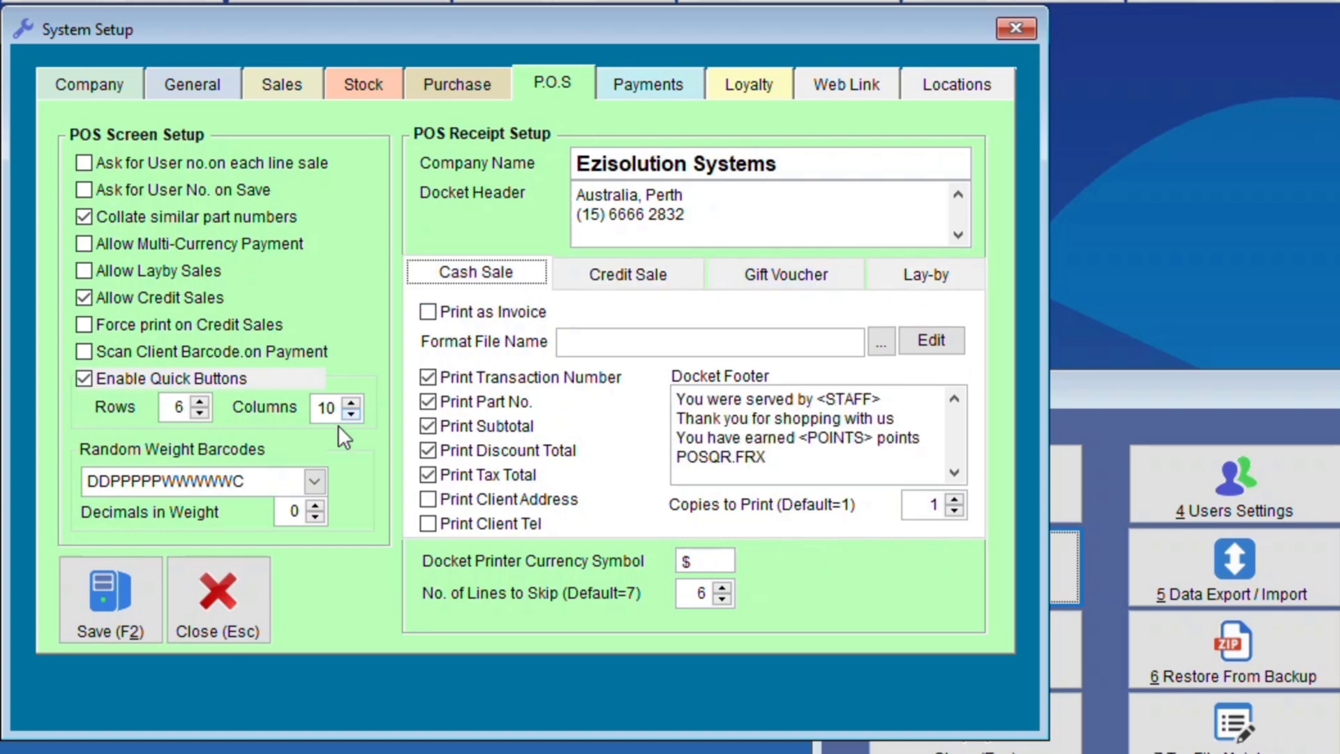
pyautogui.click(140, 600)
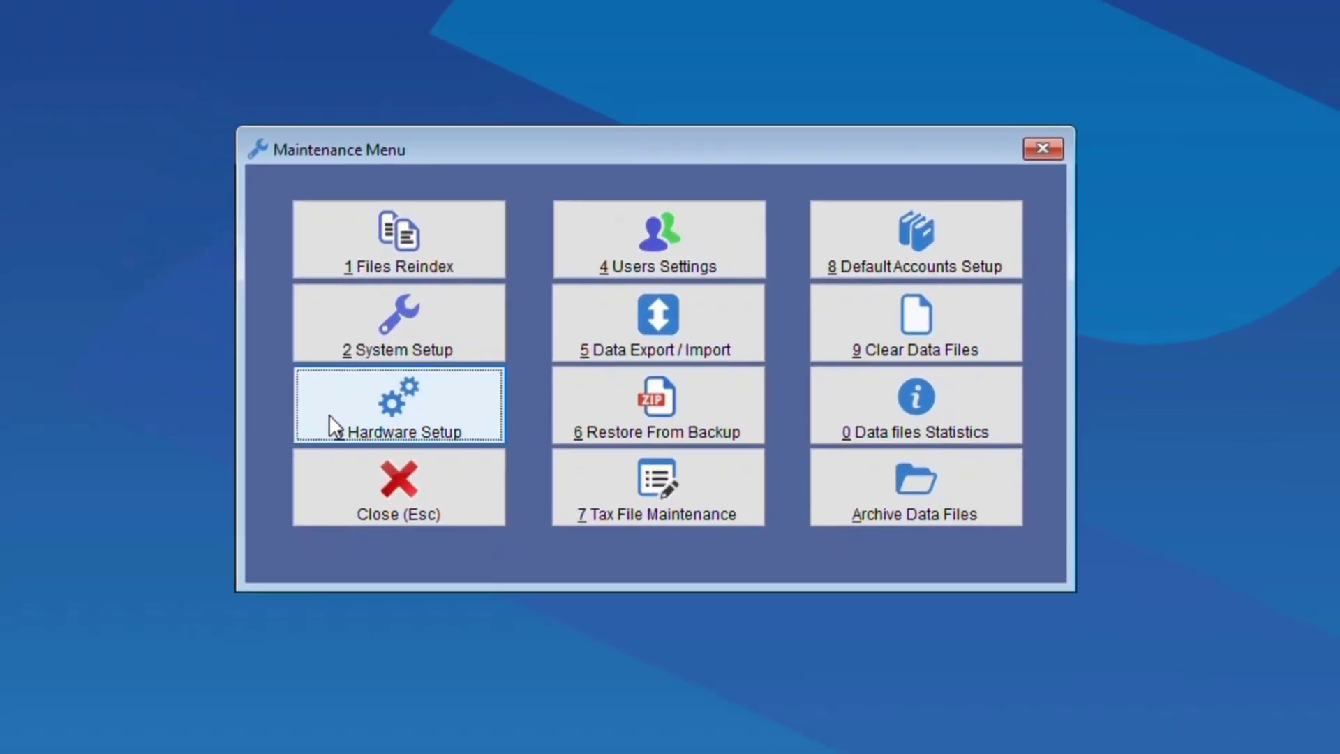
# - In Hardware Setup, set EPSON T88II as POS printer with the Generic / Text Only driver
pyautogui.click(328, 414)
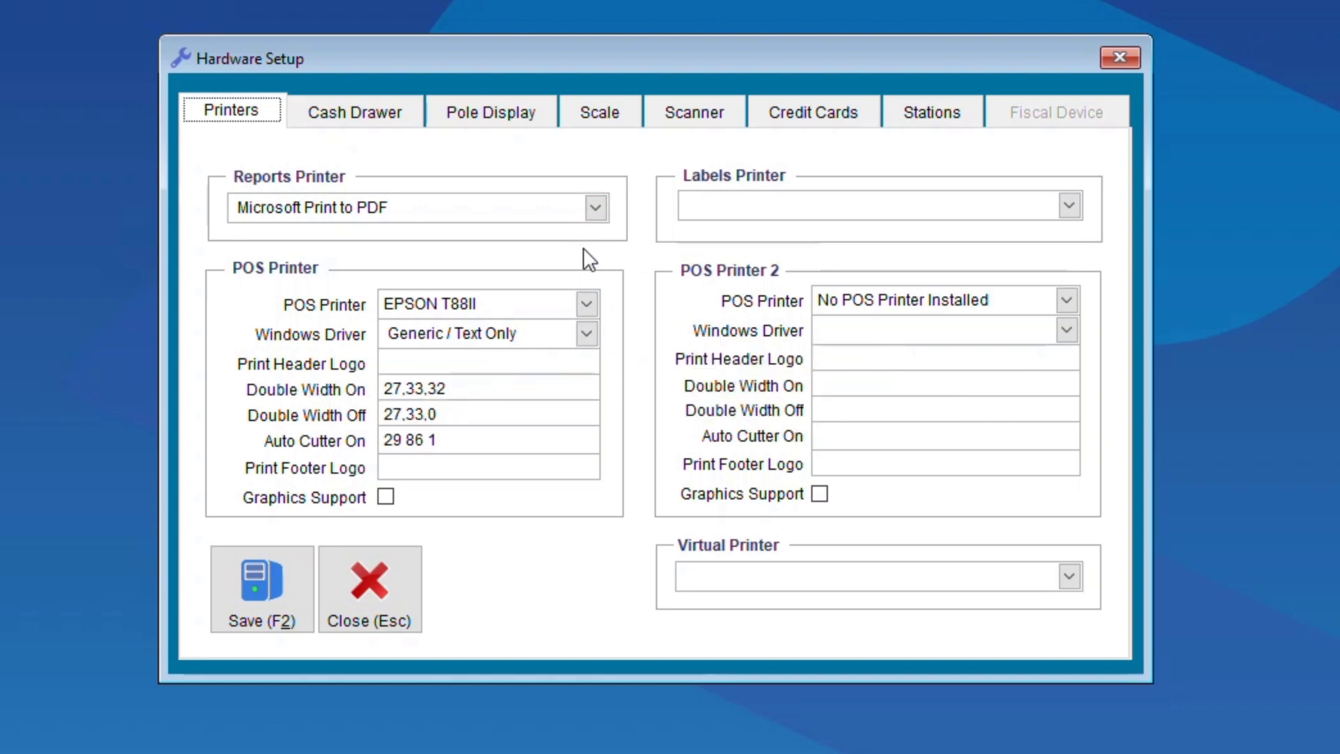
pyautogui.click(580, 303)
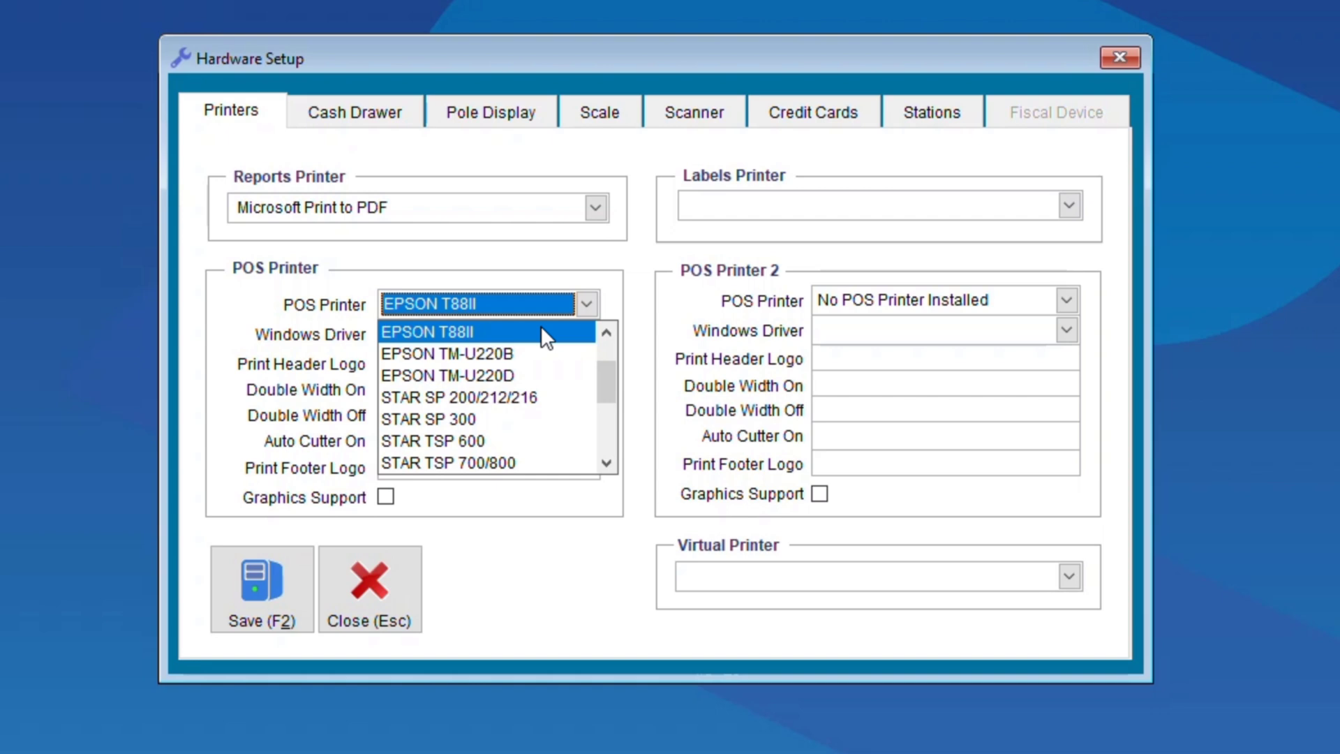
pyautogui.click(541, 328)
pyautogui.click(588, 333)
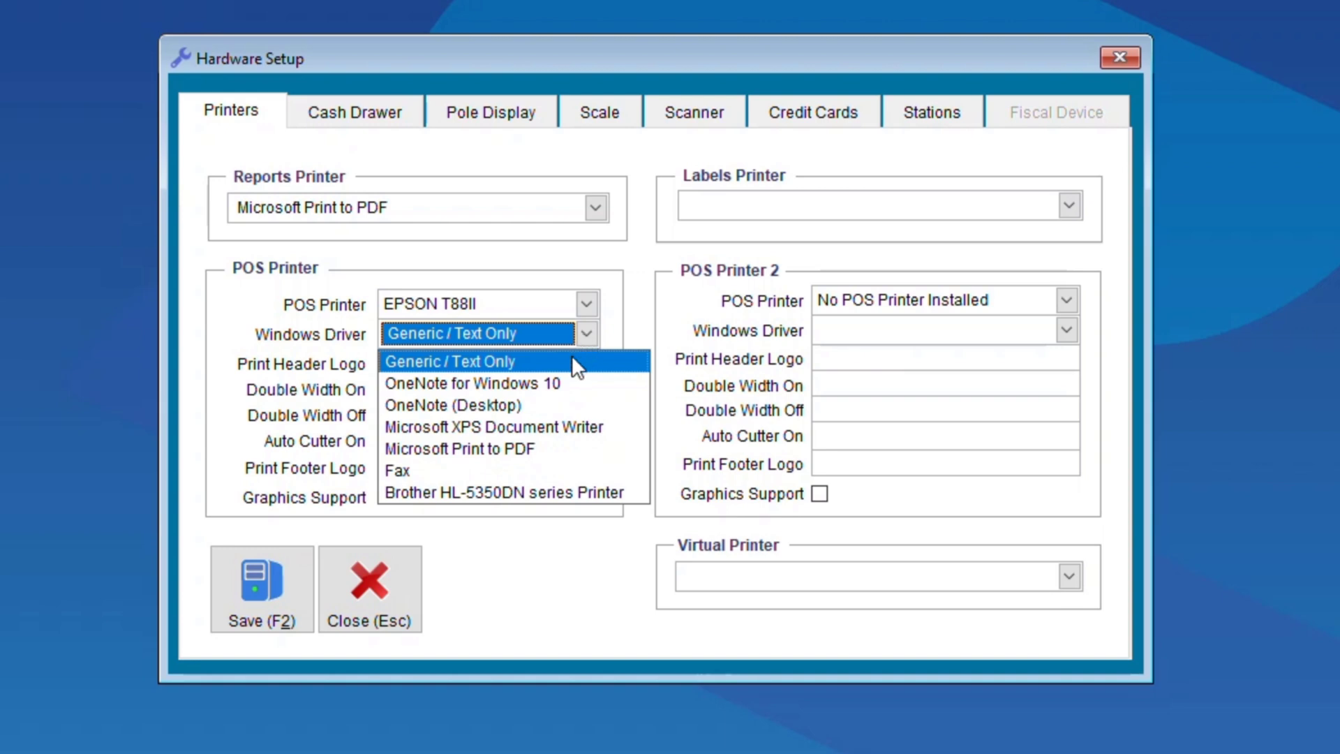
pyautogui.click(572, 354)
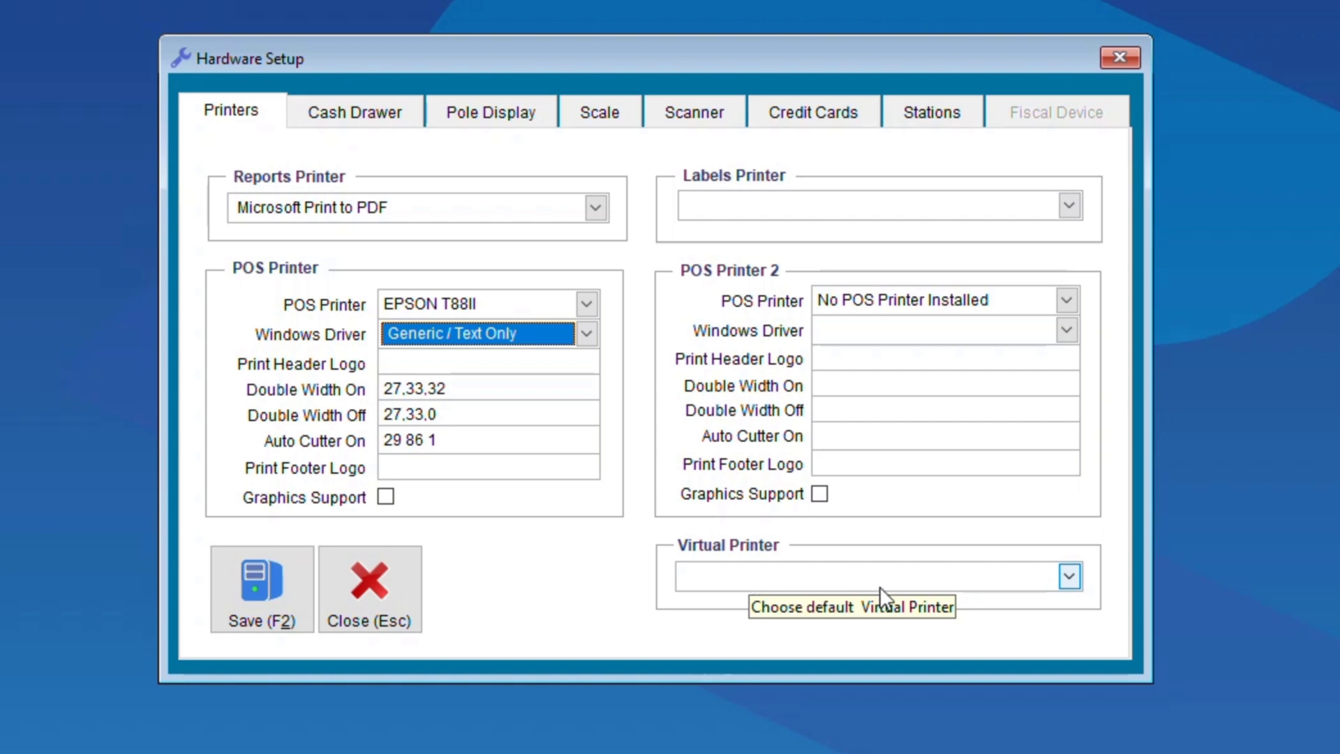
# - Choose OneNote for Windows 10 as virtual printer, then clear it to leave none
pyautogui.click(1068, 578)
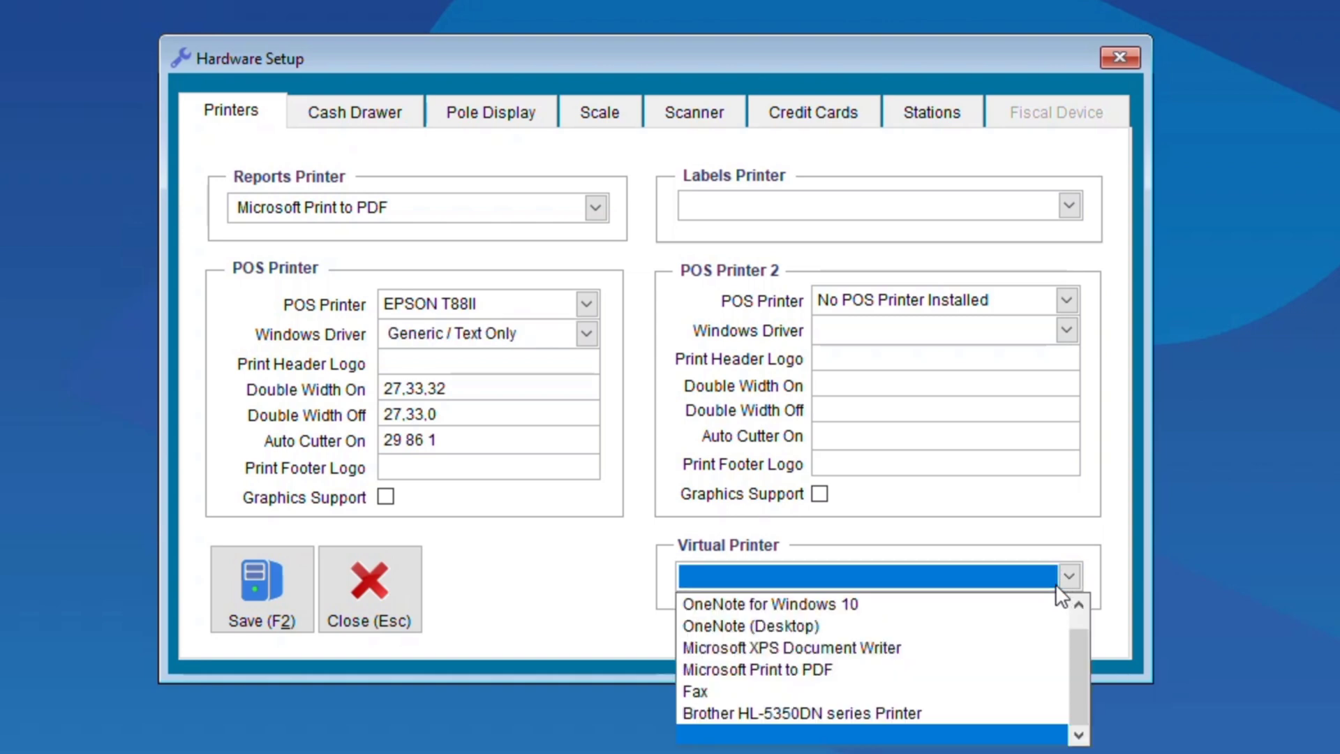
pyautogui.click(1027, 603)
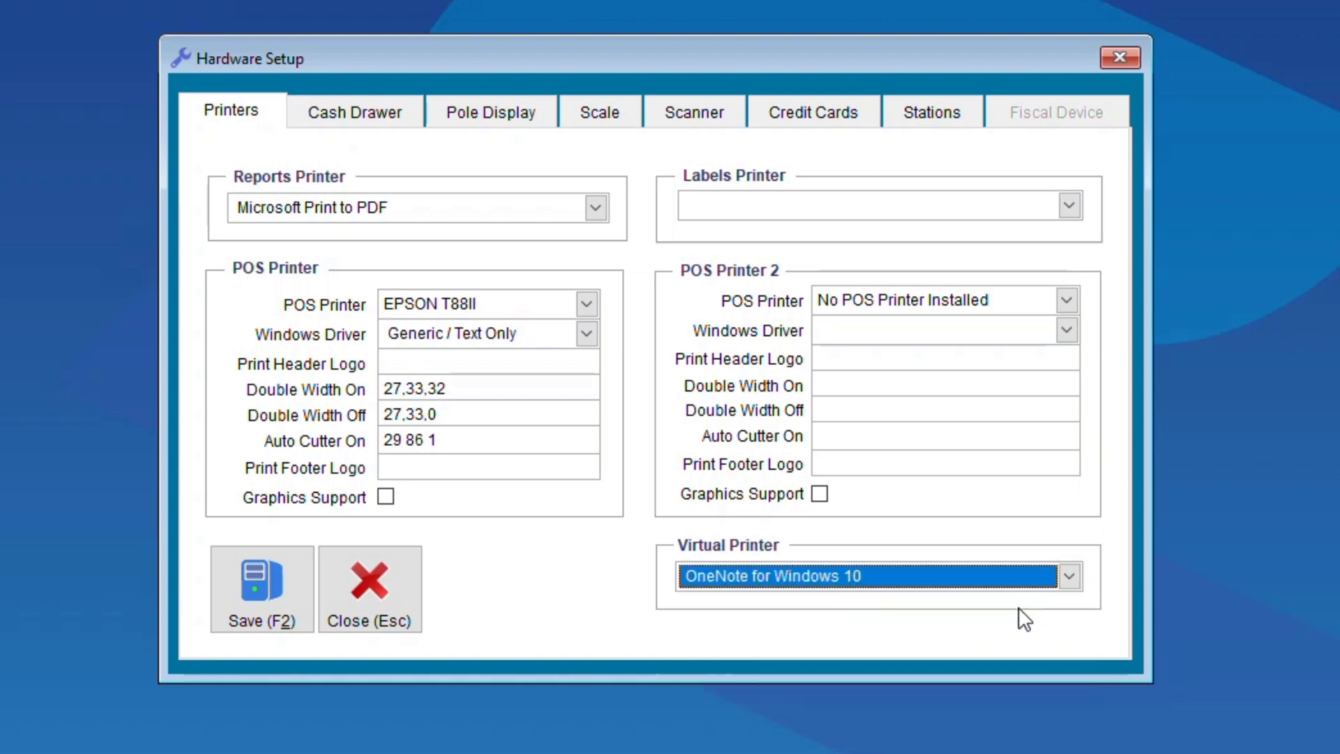
pyautogui.press('Delete')
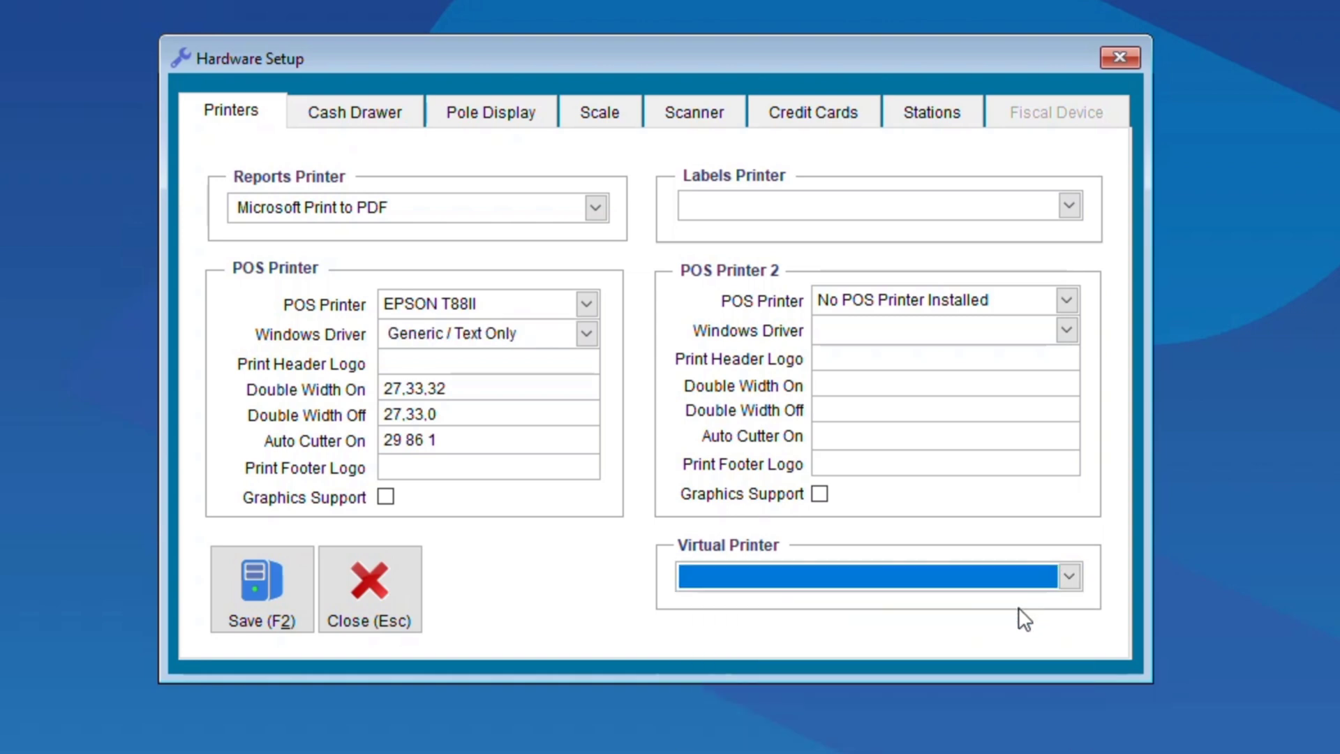
# - Review the Cash Drawer, Pole Display, Scale, Scanner and Credit Cards hardware pages
pyautogui.click(405, 123)
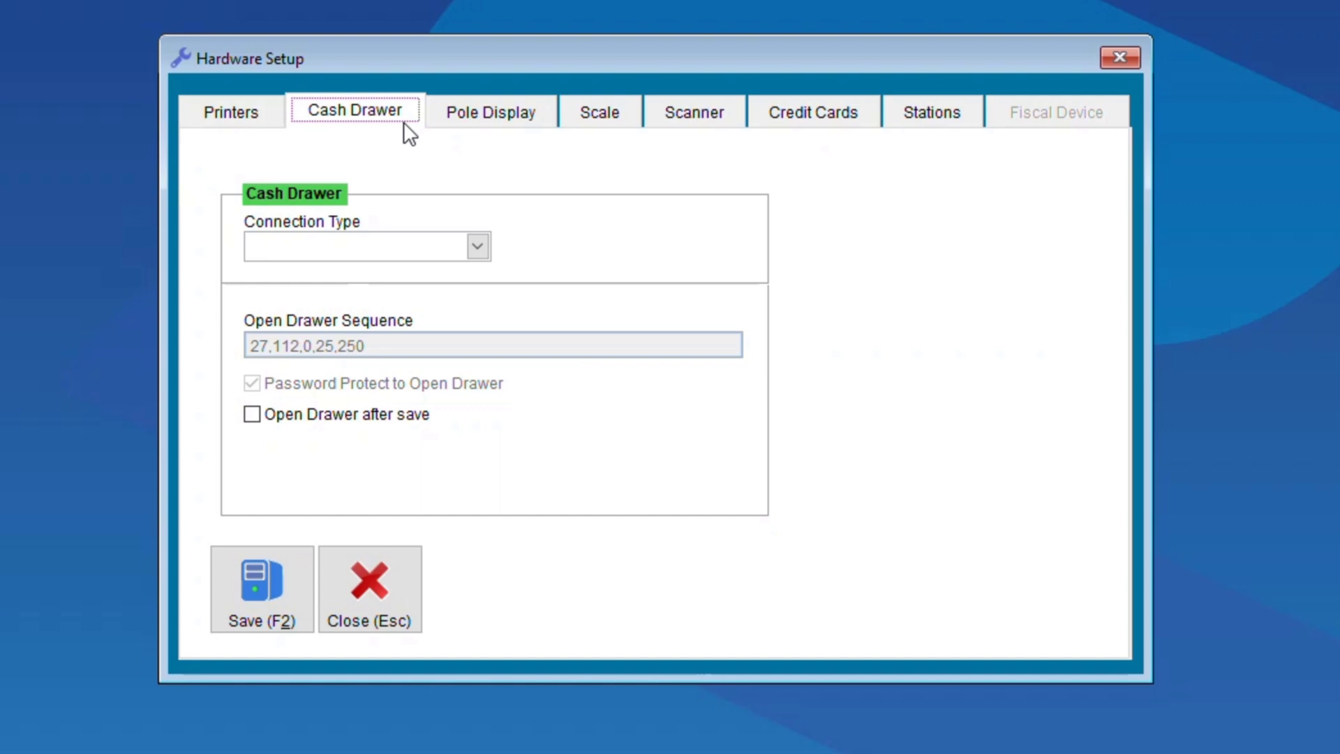
pyautogui.click(466, 117)
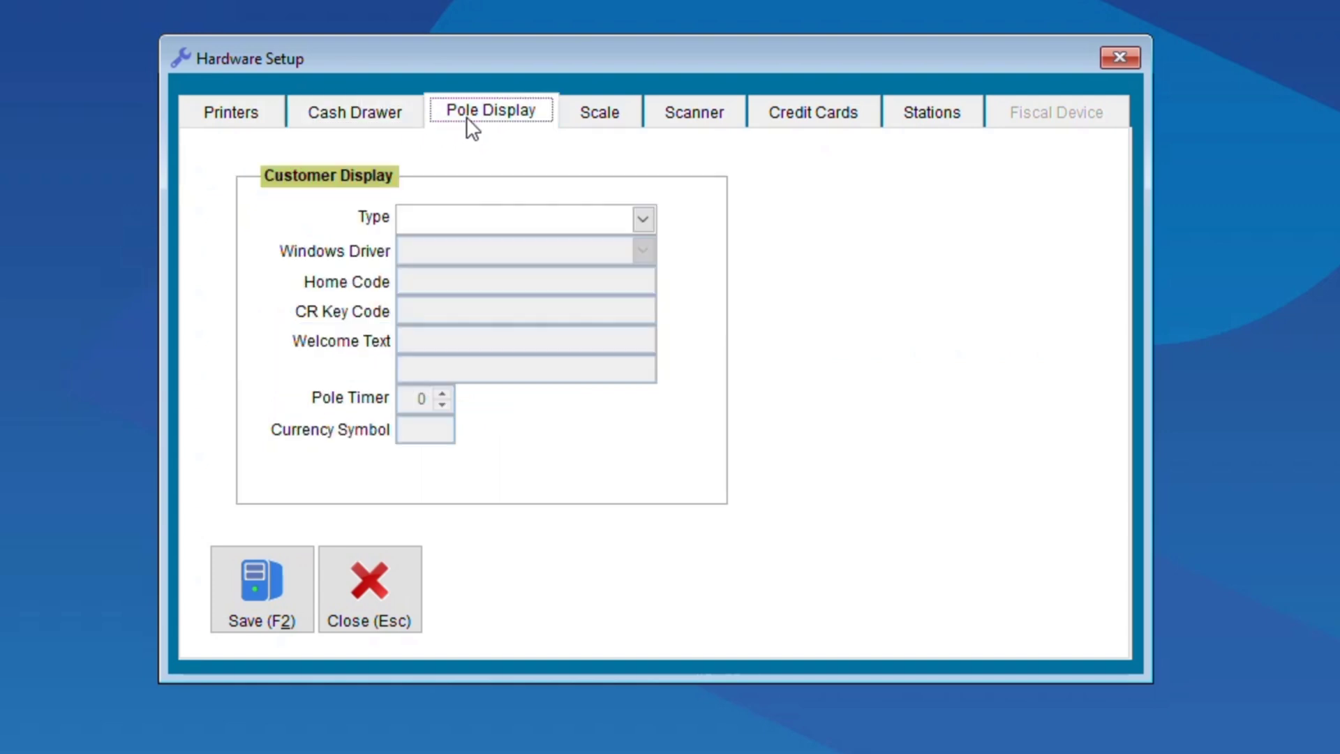
pyautogui.click(593, 113)
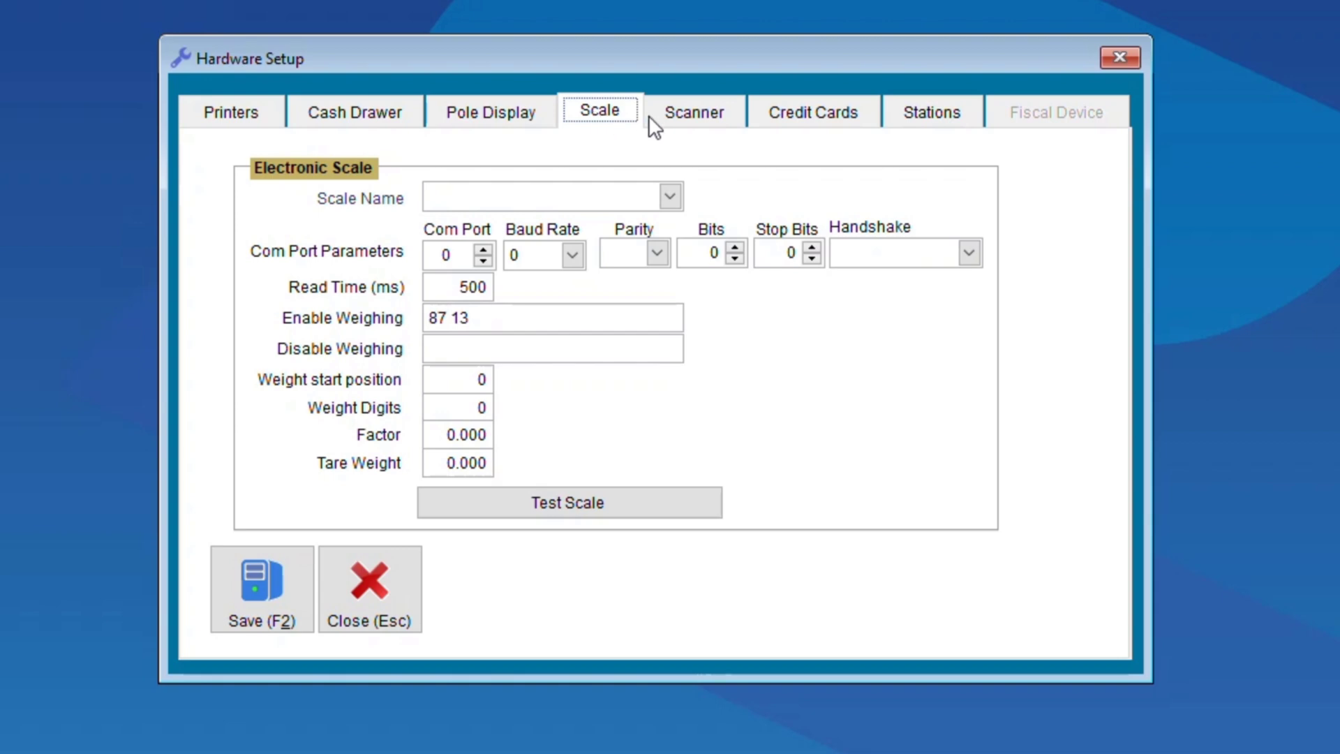
pyautogui.click(686, 114)
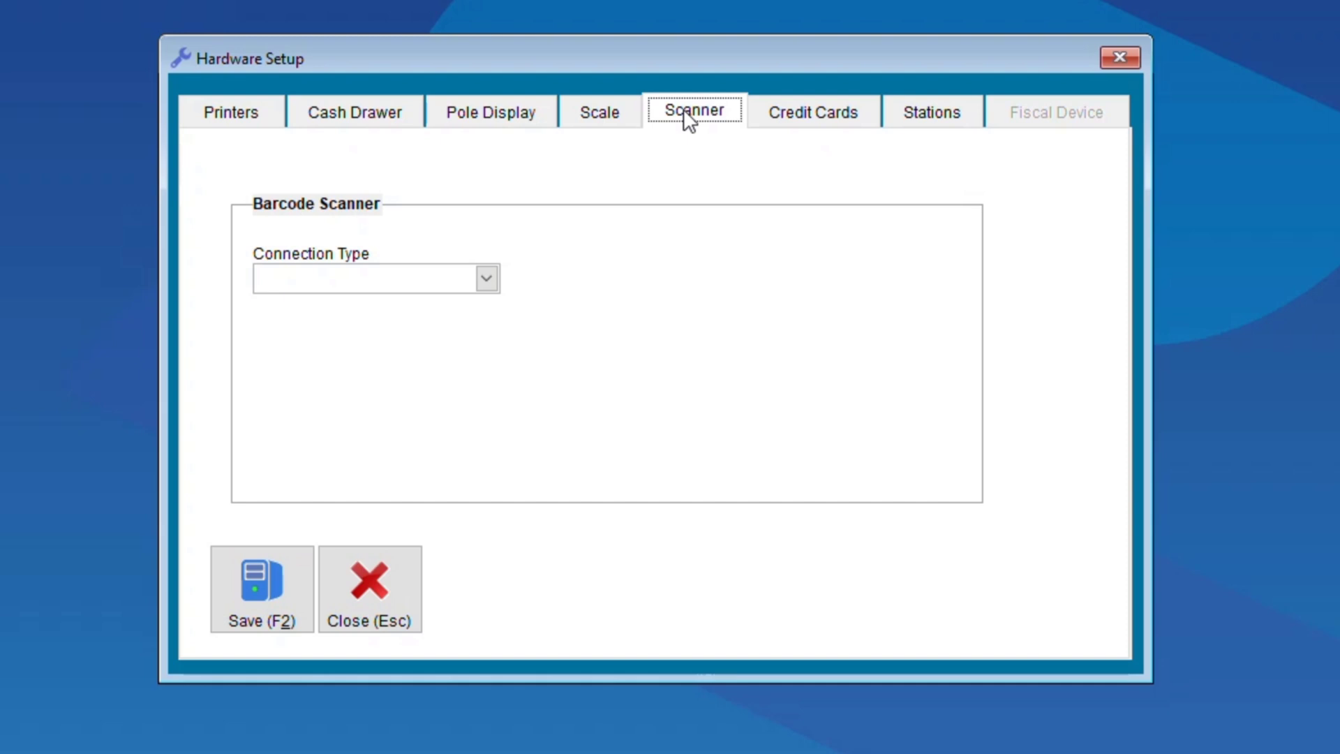
pyautogui.click(775, 106)
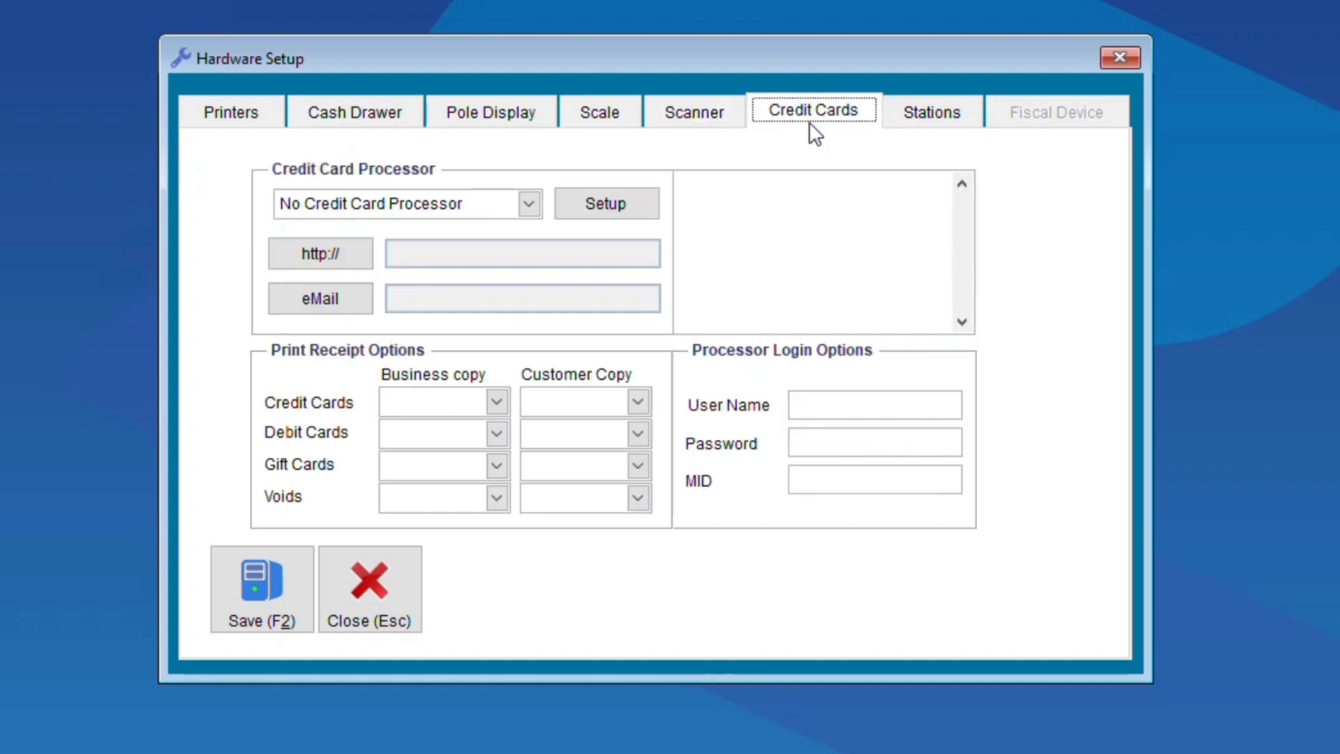
# - Save the hardware settings, open Users Settings and select user 4, Jeff
pyautogui.click(271, 588)
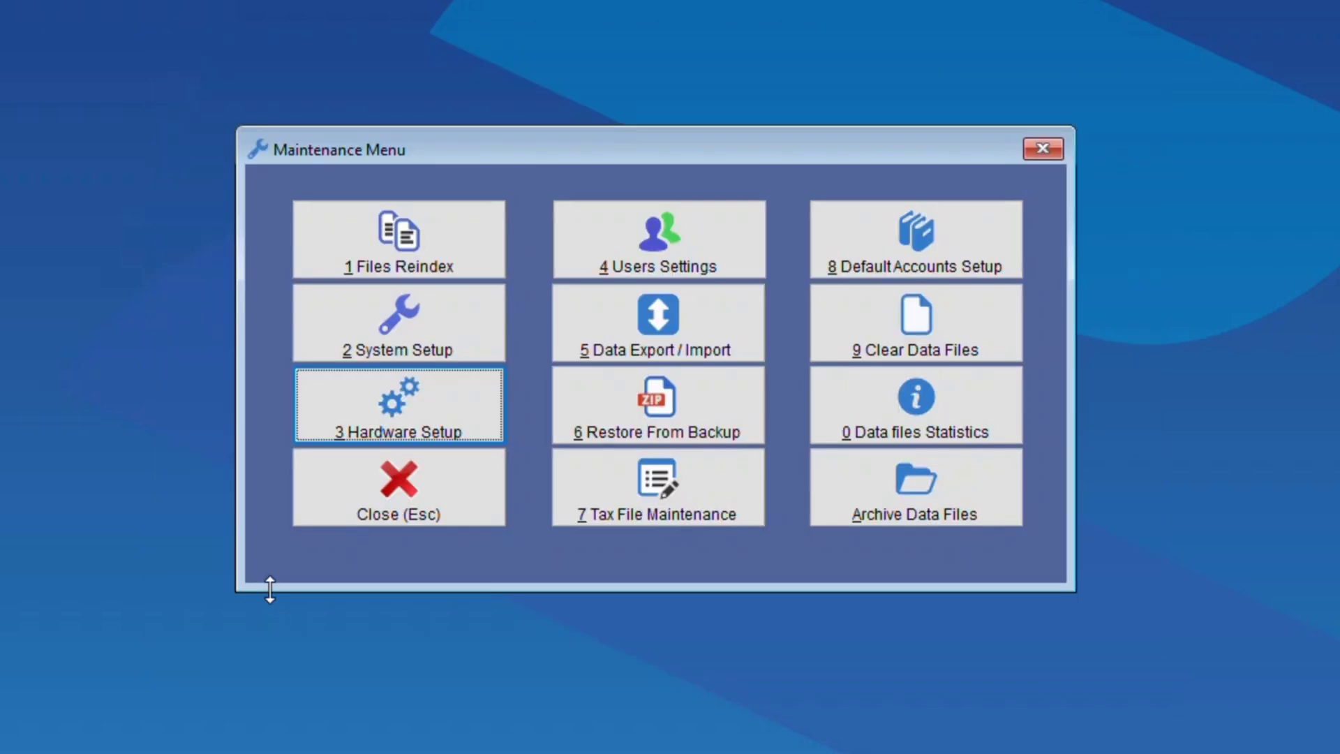
pyautogui.click(635, 258)
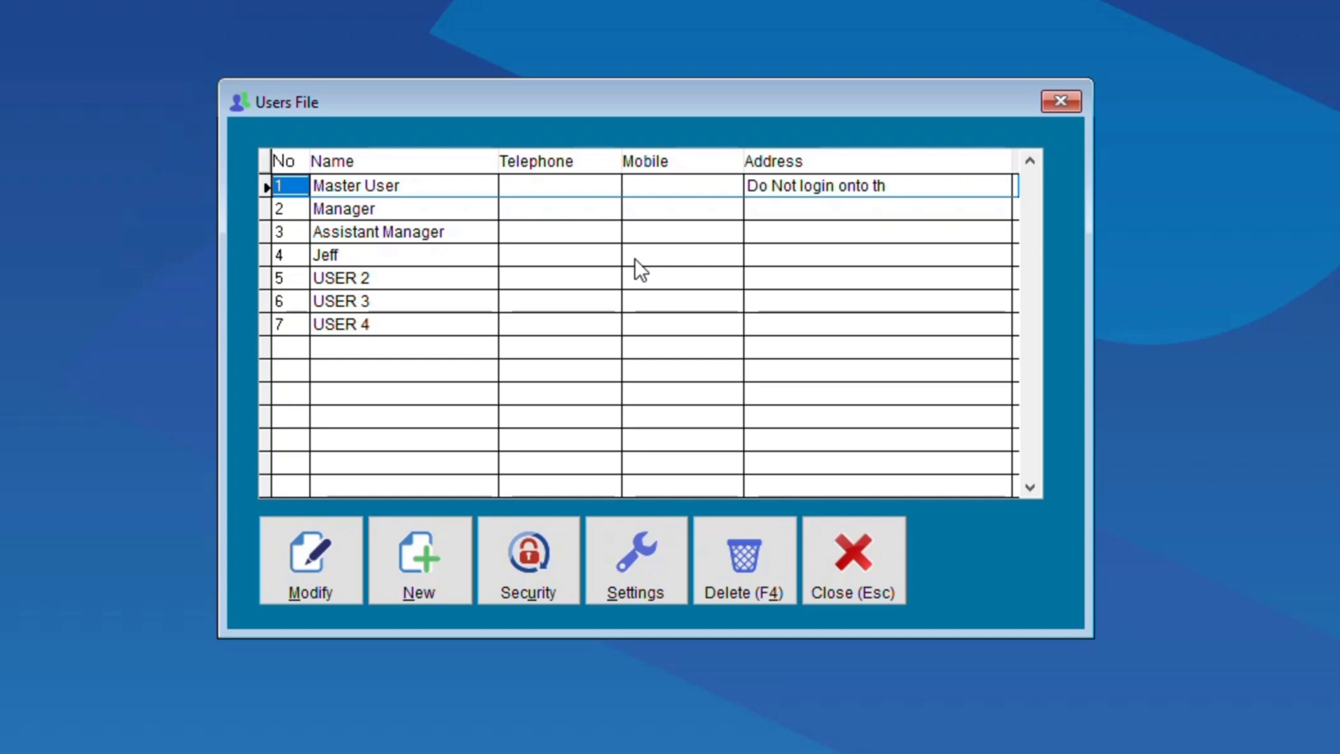
pyautogui.click(395, 258)
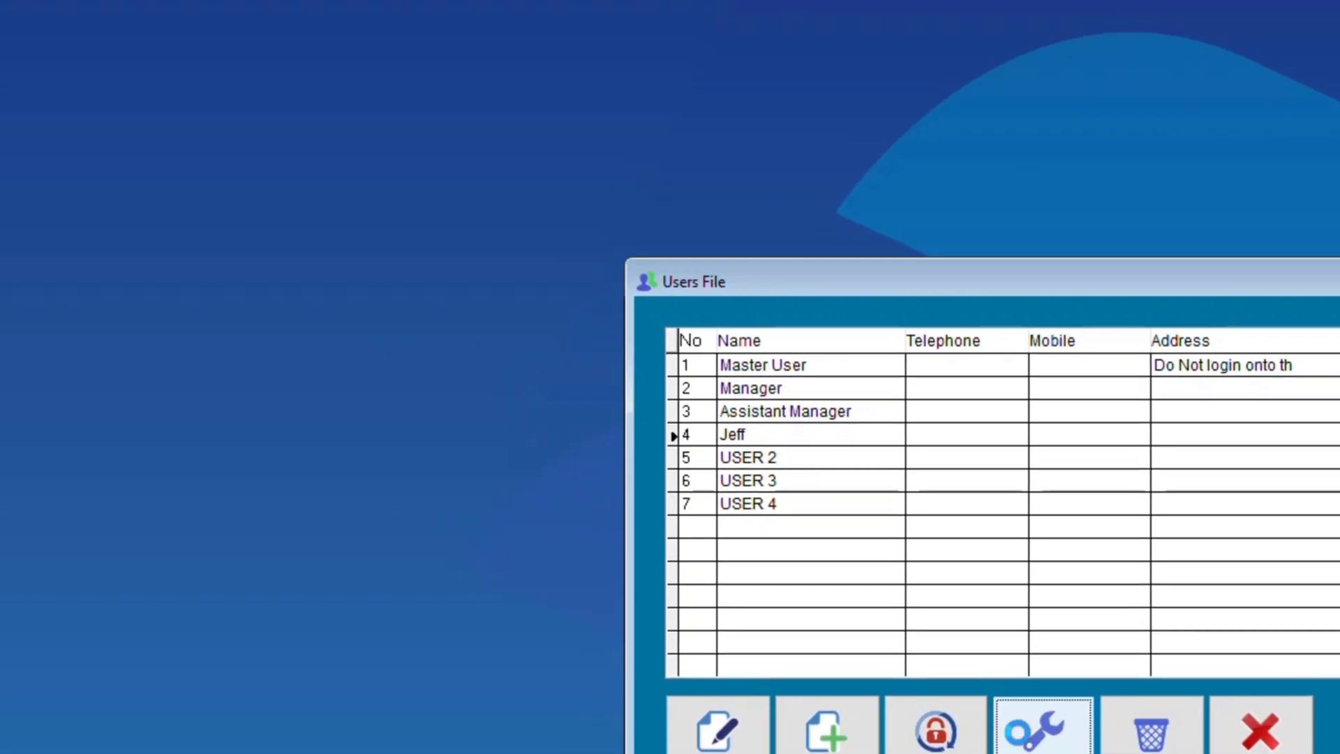
# - Show Jeff's P.O.S screen setup and leave the Details field on Skip
pyautogui.click(631, 562)
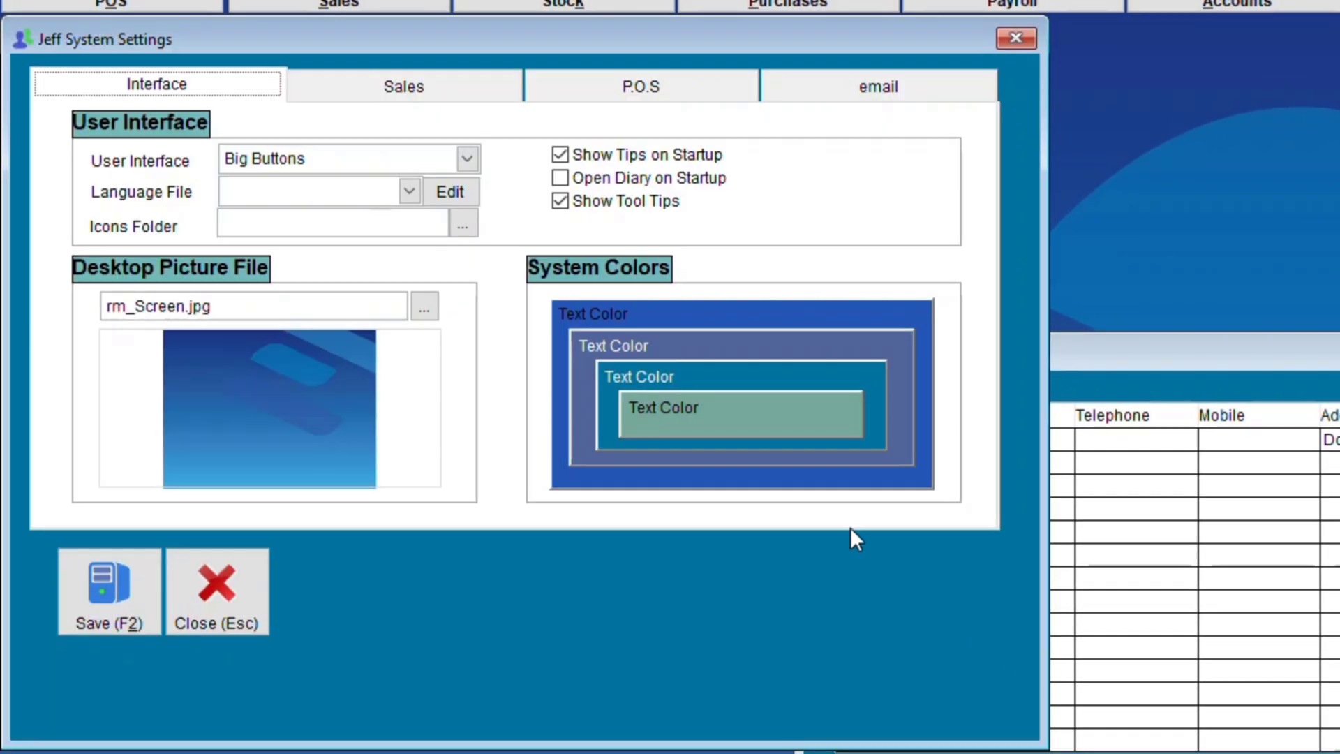
pyautogui.click(624, 94)
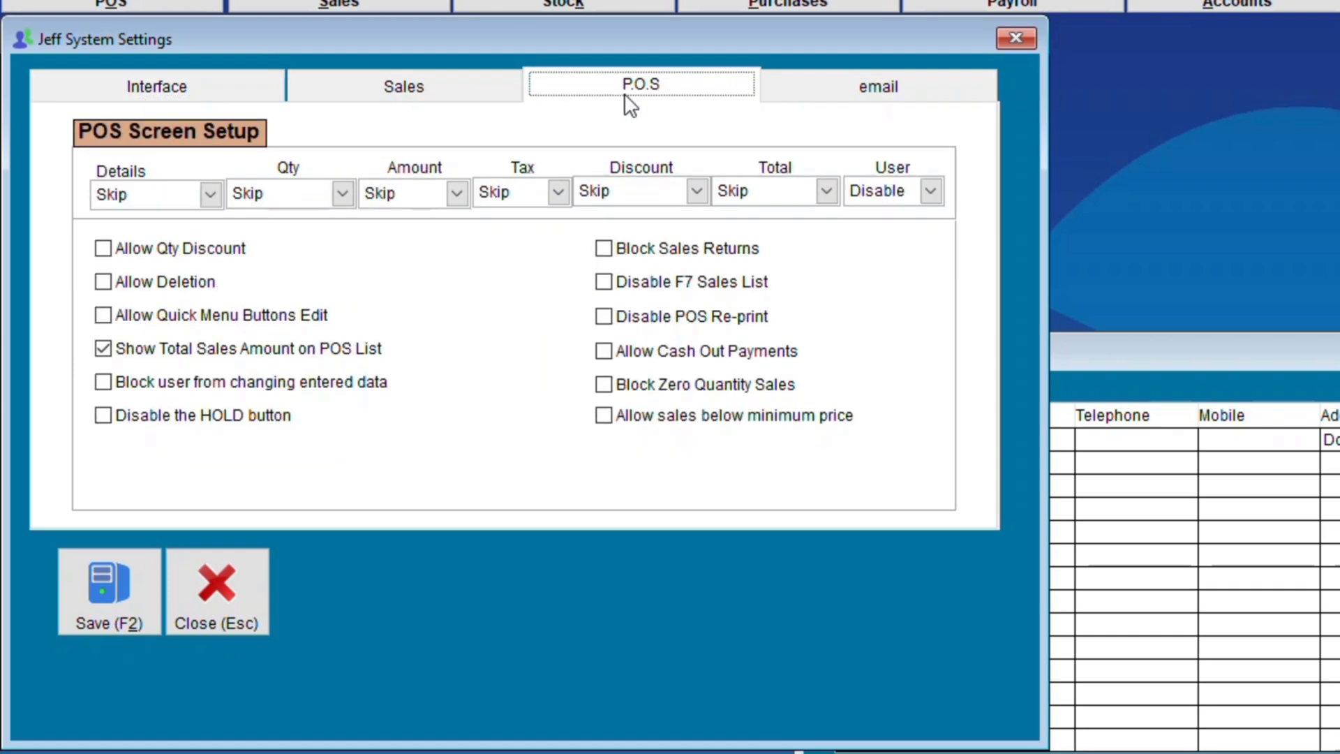
pyautogui.click(209, 194)
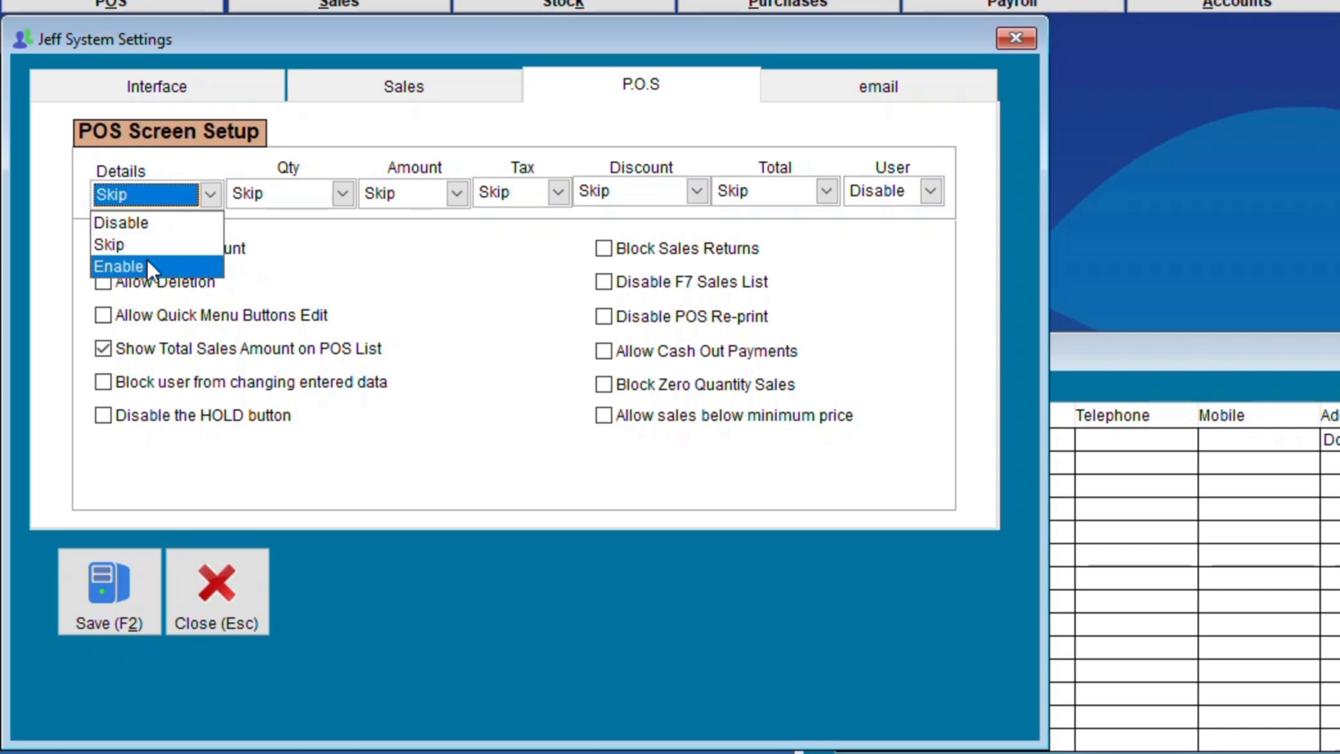
pyautogui.click(375, 266)
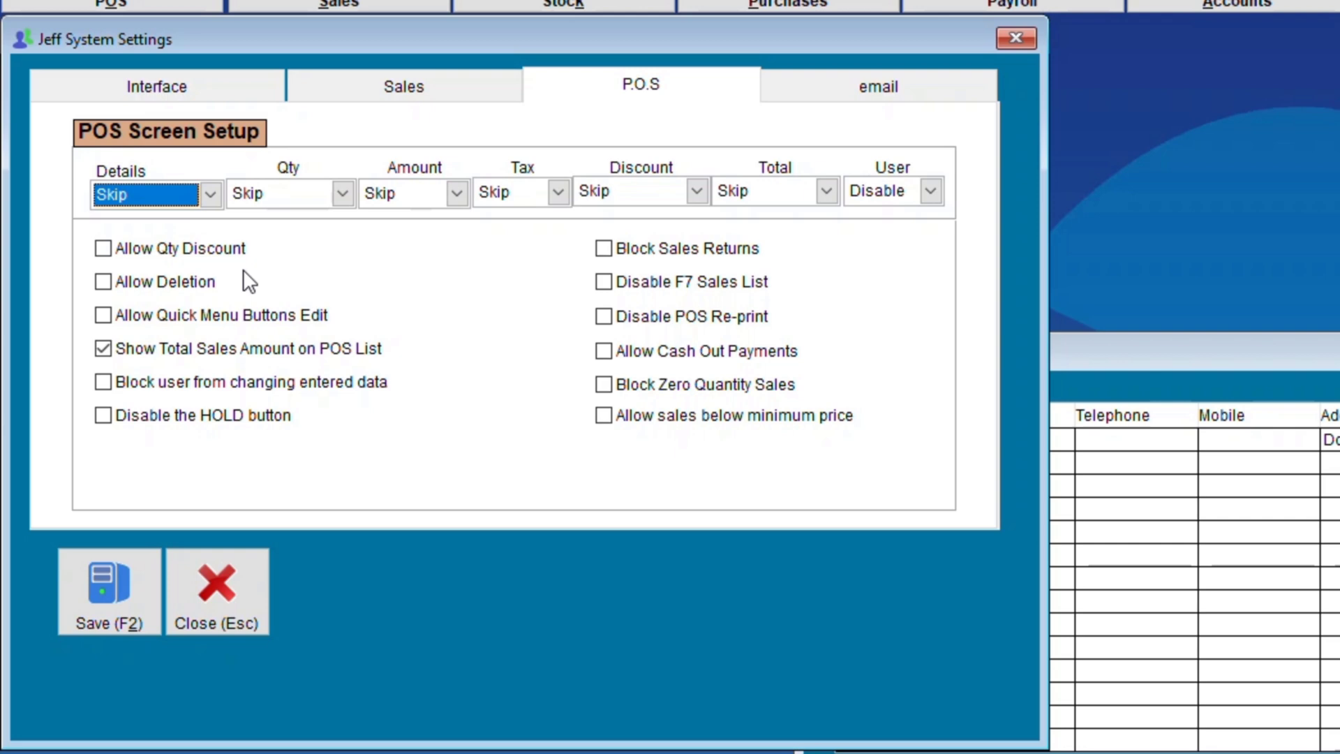
# - Save Jeff's settings, close Users File and Maintenance Menu, and open the Point of Sale screen
pyautogui.click(132, 599)
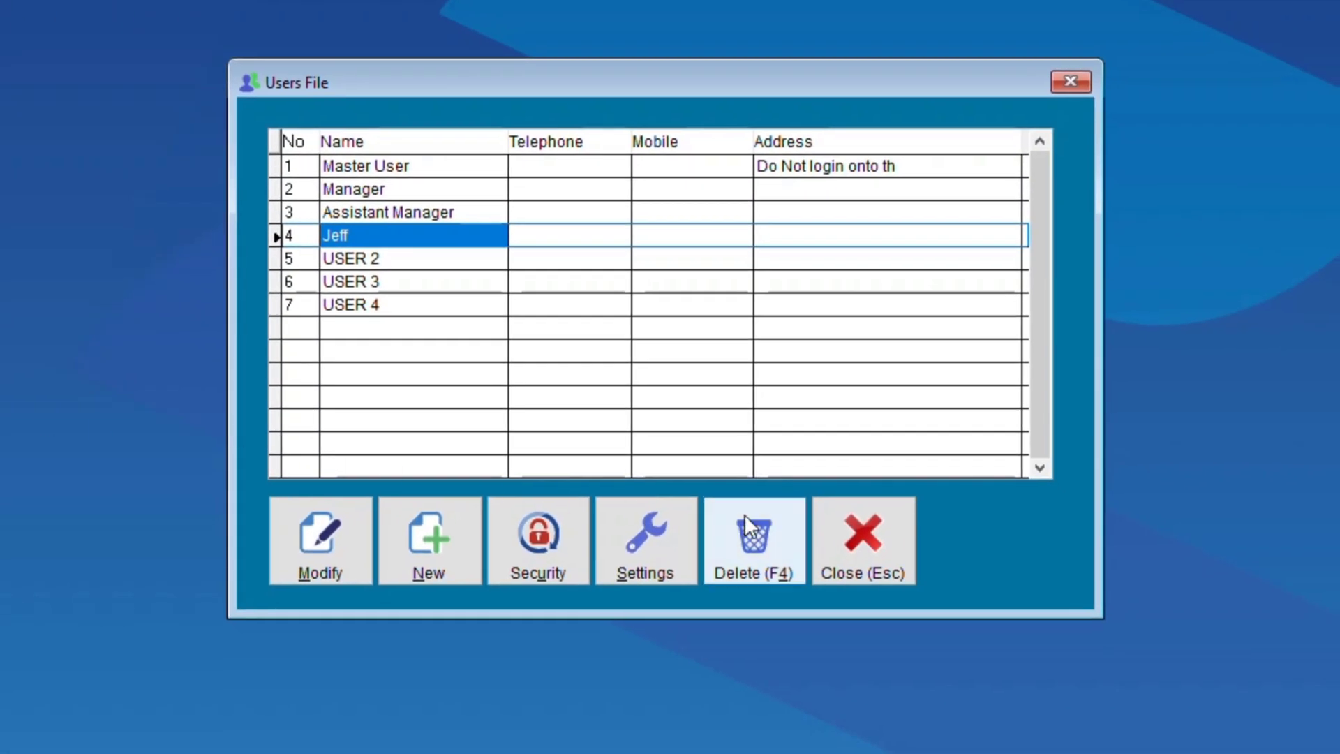
pyautogui.click(814, 529)
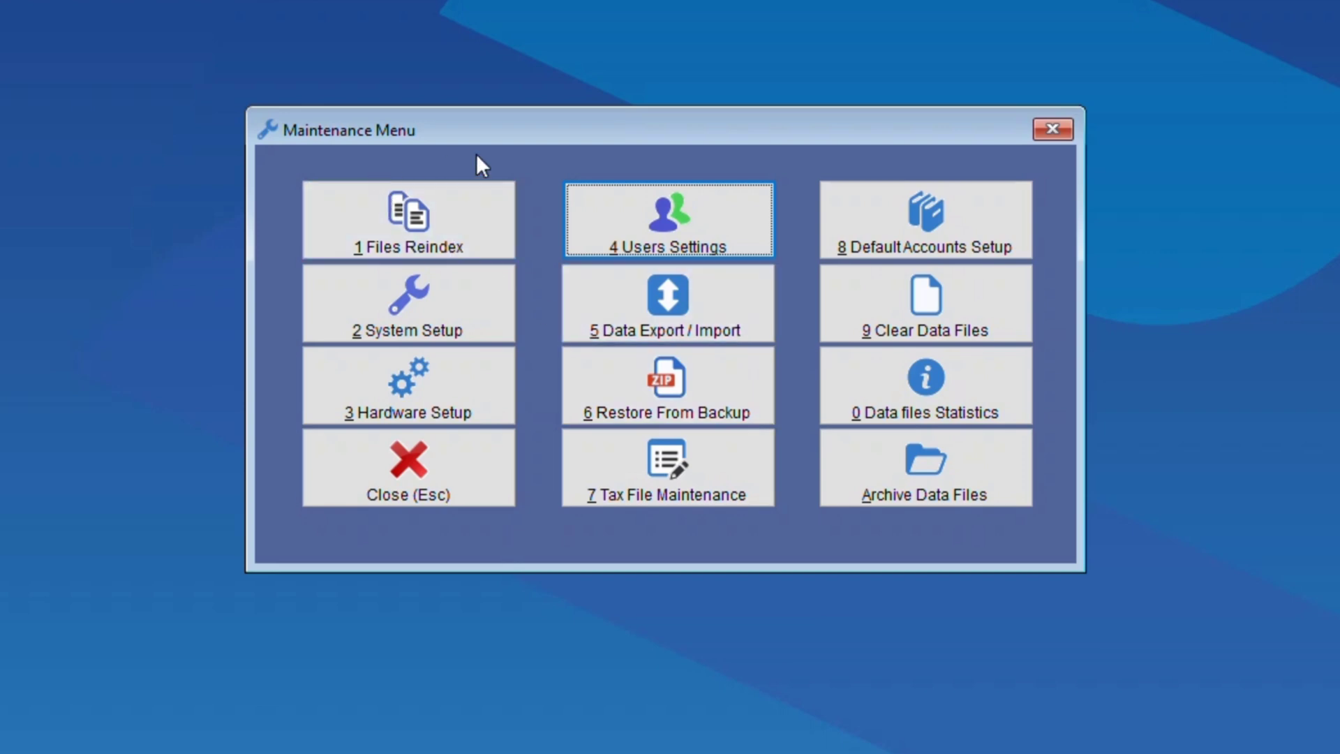
pyautogui.click(1053, 128)
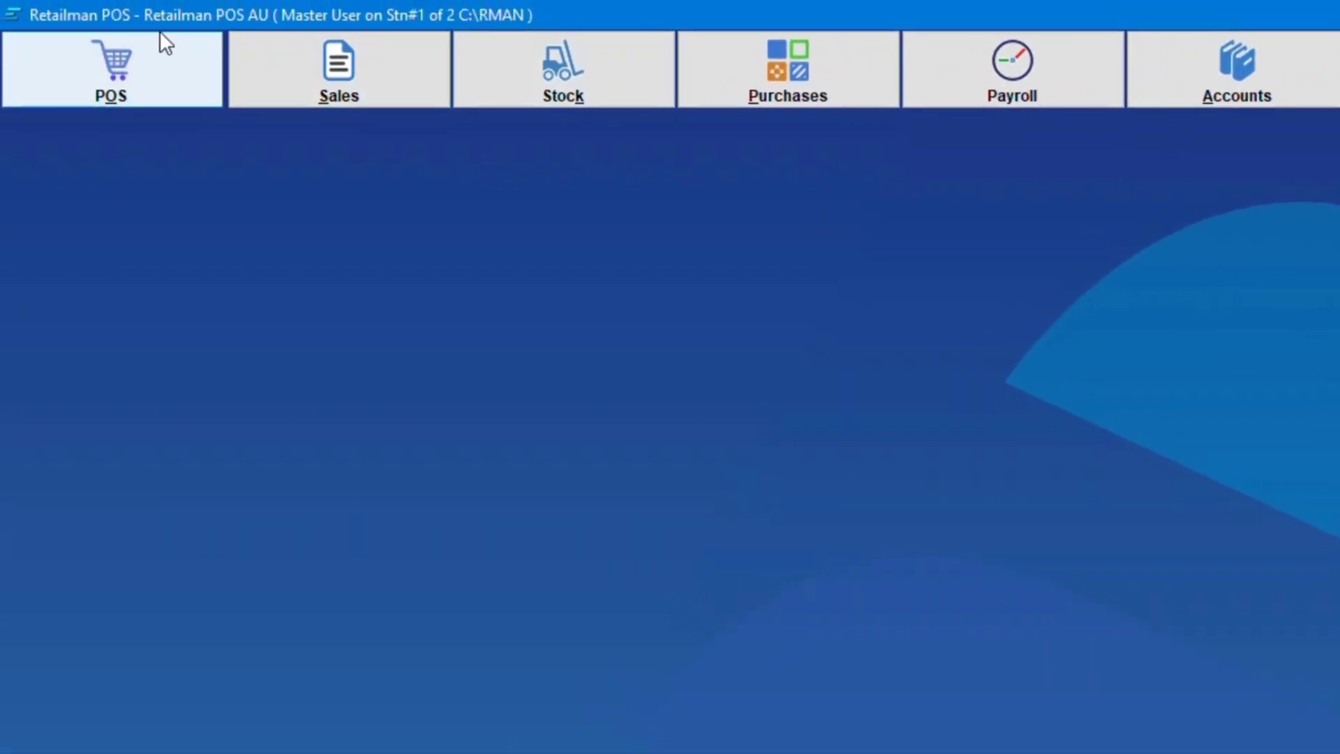
pyautogui.click(152, 32)
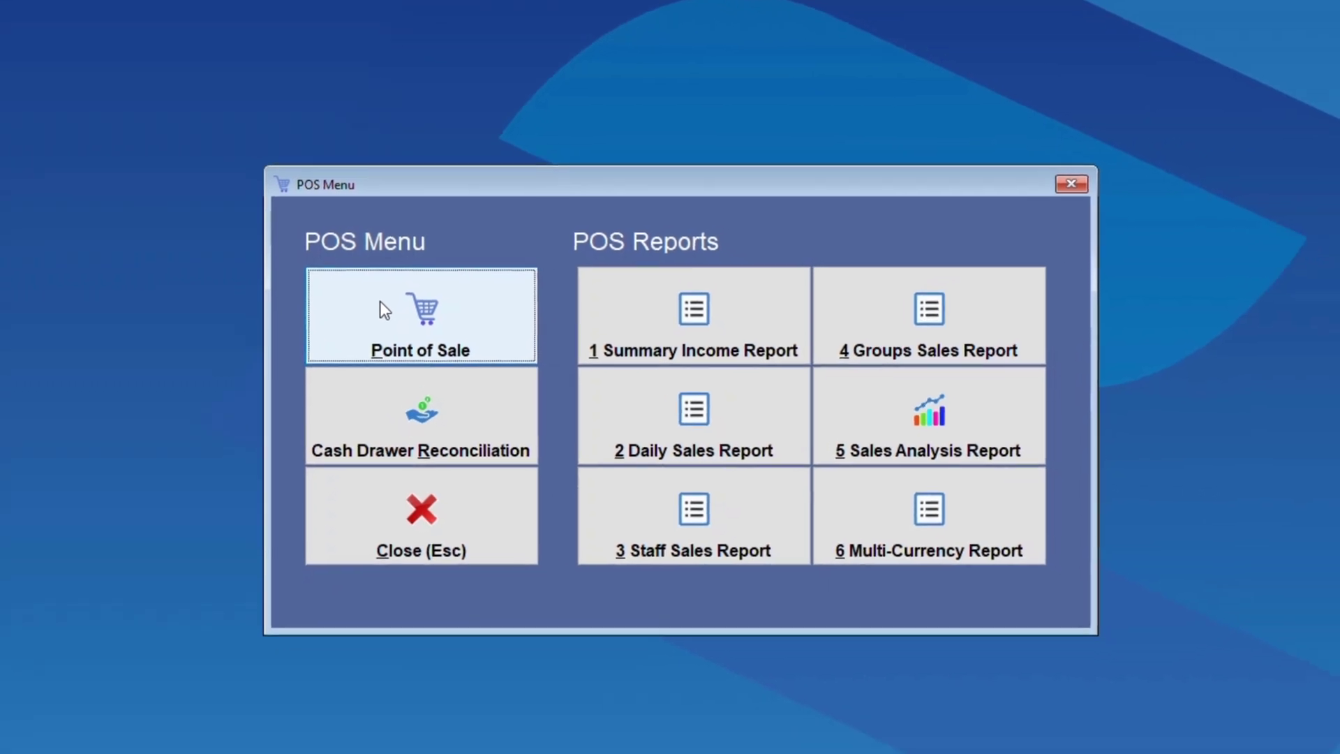
pyautogui.click(509, 384)
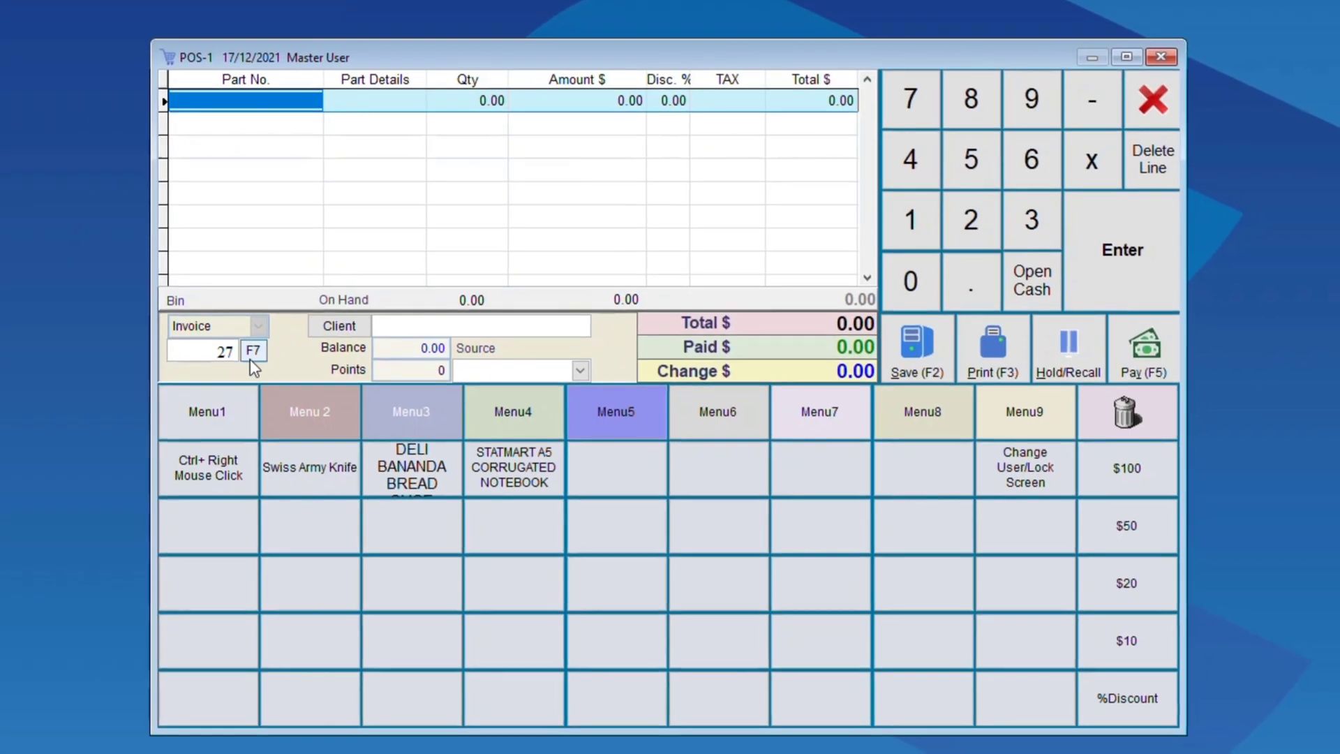
# - Open the Edit Menu Button dialog for the Menu1 quick-menu button
pyautogui.keyDown('ctrl'); pyautogui.rightClick(210, 413); pyautogui.keyUp('ctrl')
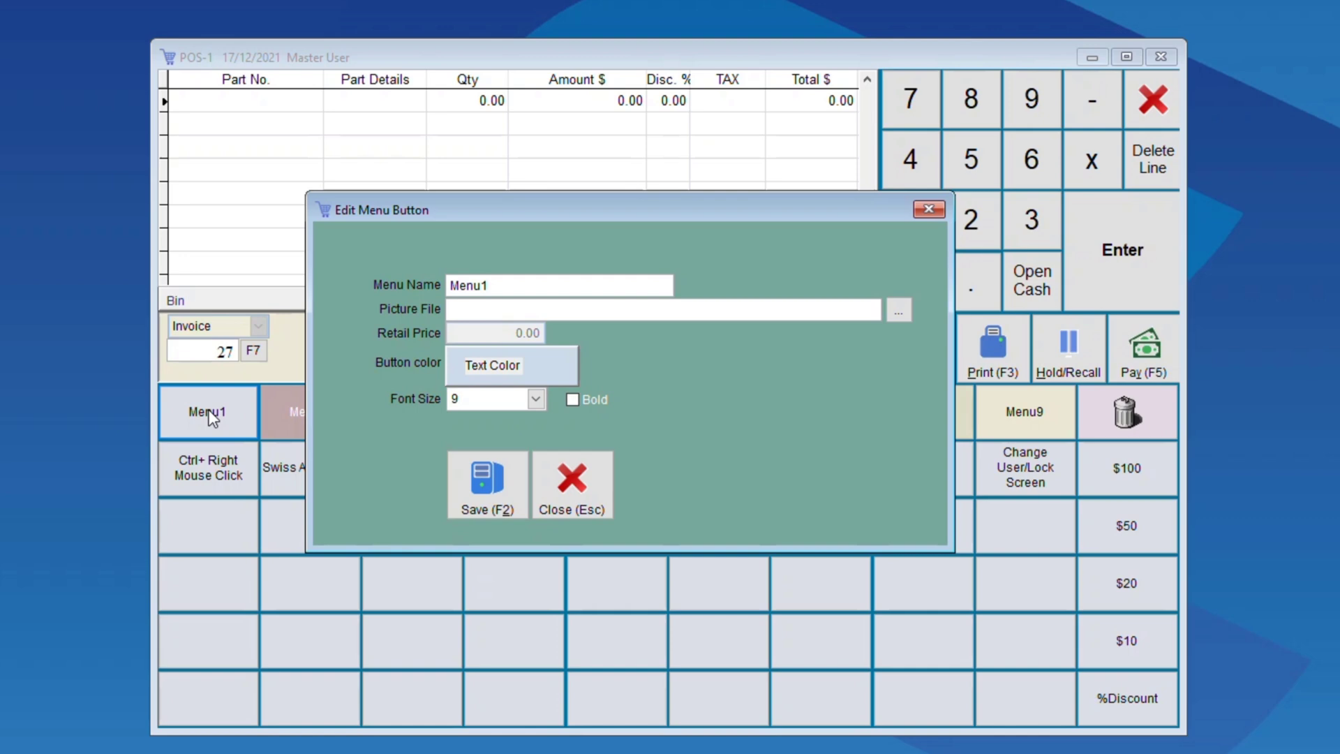
# - Close the Menu1 editor, then inspect and close the Ctrl+ Right Mouse Click item's settings unchanged
pyautogui.click(548, 481)
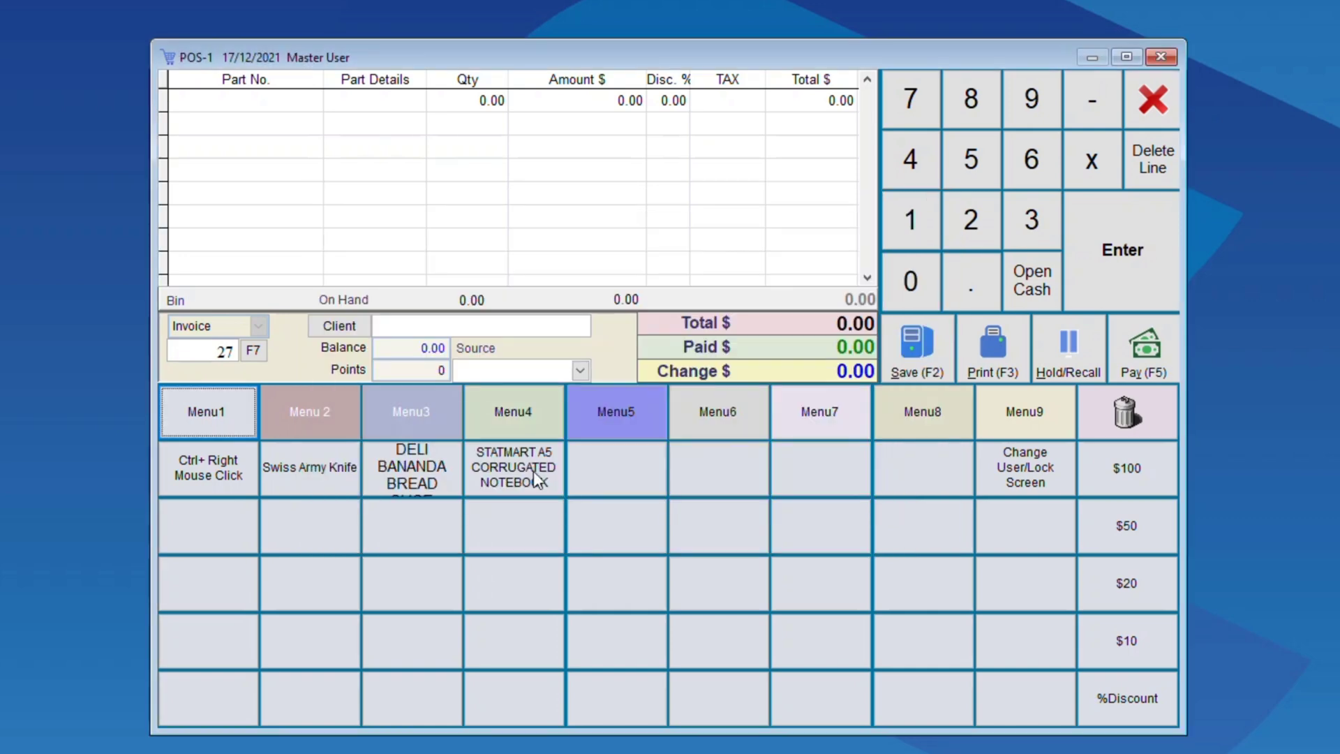
pyautogui.keyDown('ctrl'); pyautogui.rightClick(250, 462); pyautogui.keyUp('ctrl')
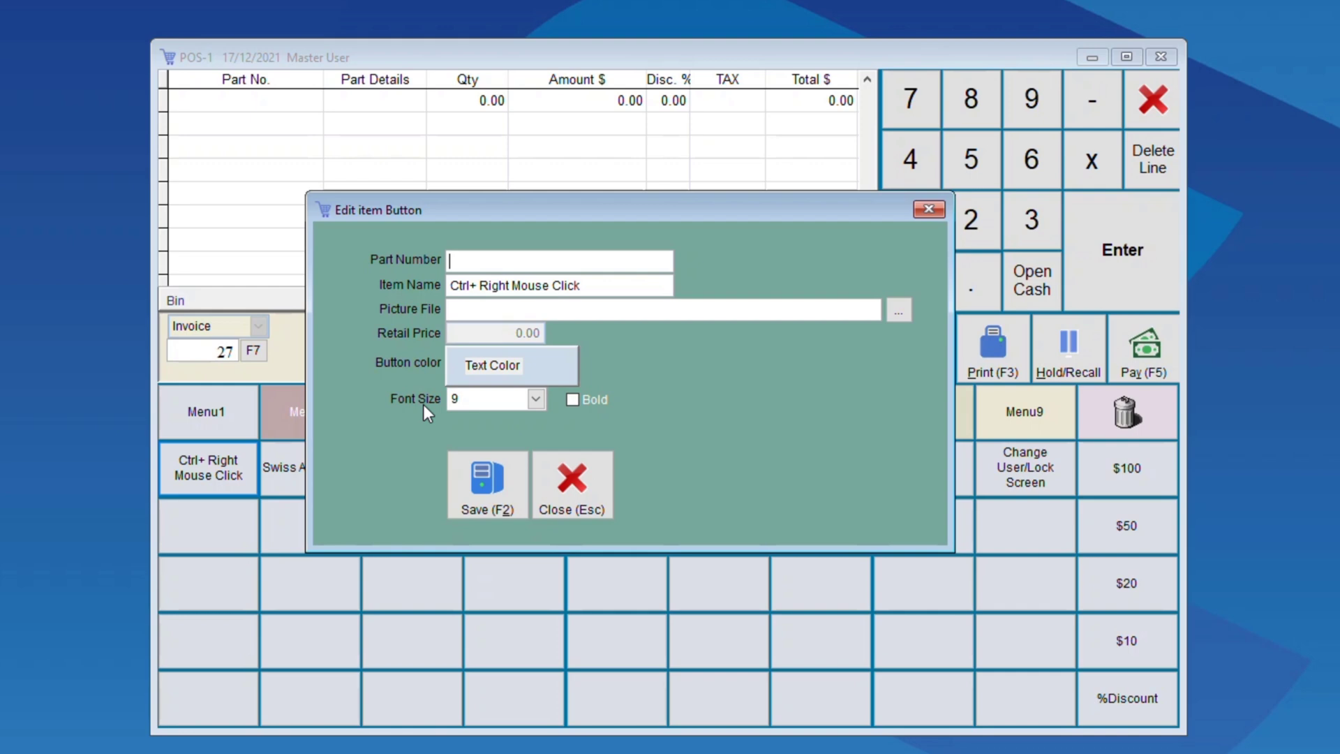
pyautogui.click(567, 483)
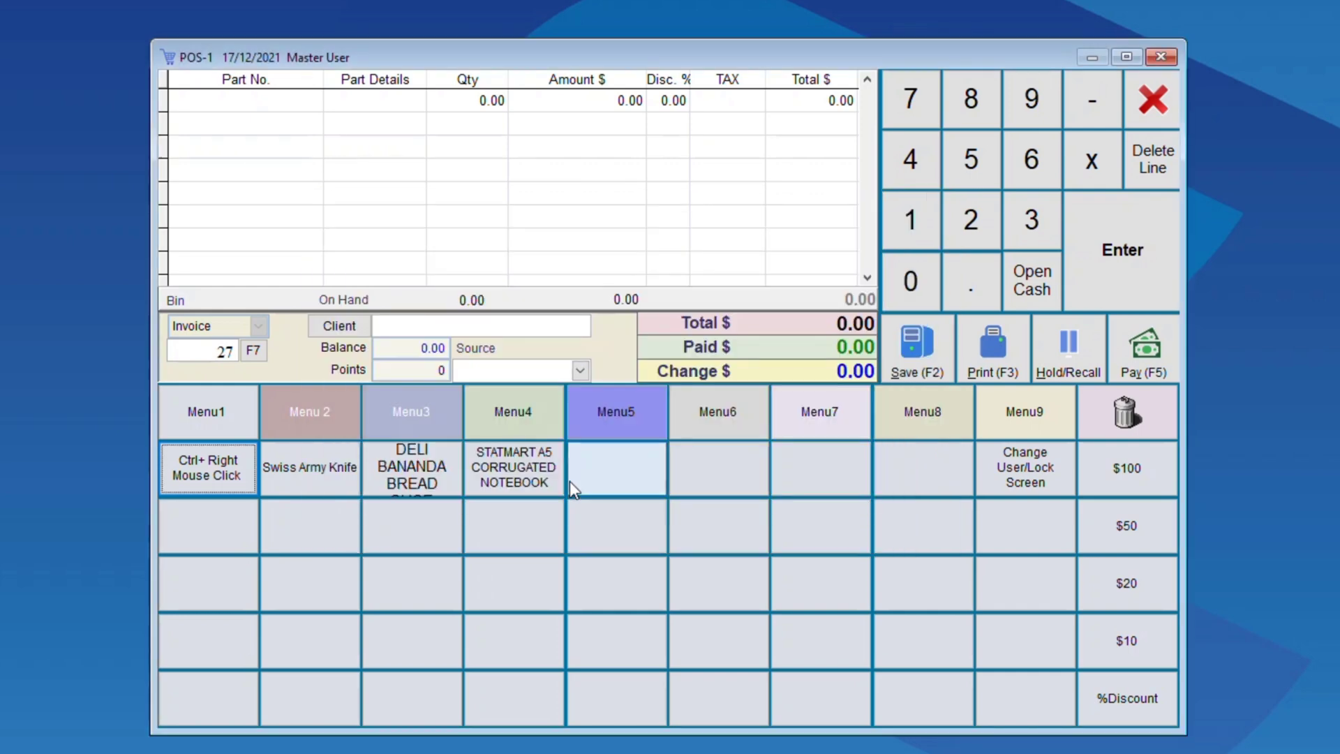
# - Change the Menu8 quick-menu button's colour to orange and save it
pyautogui.click(909, 432)
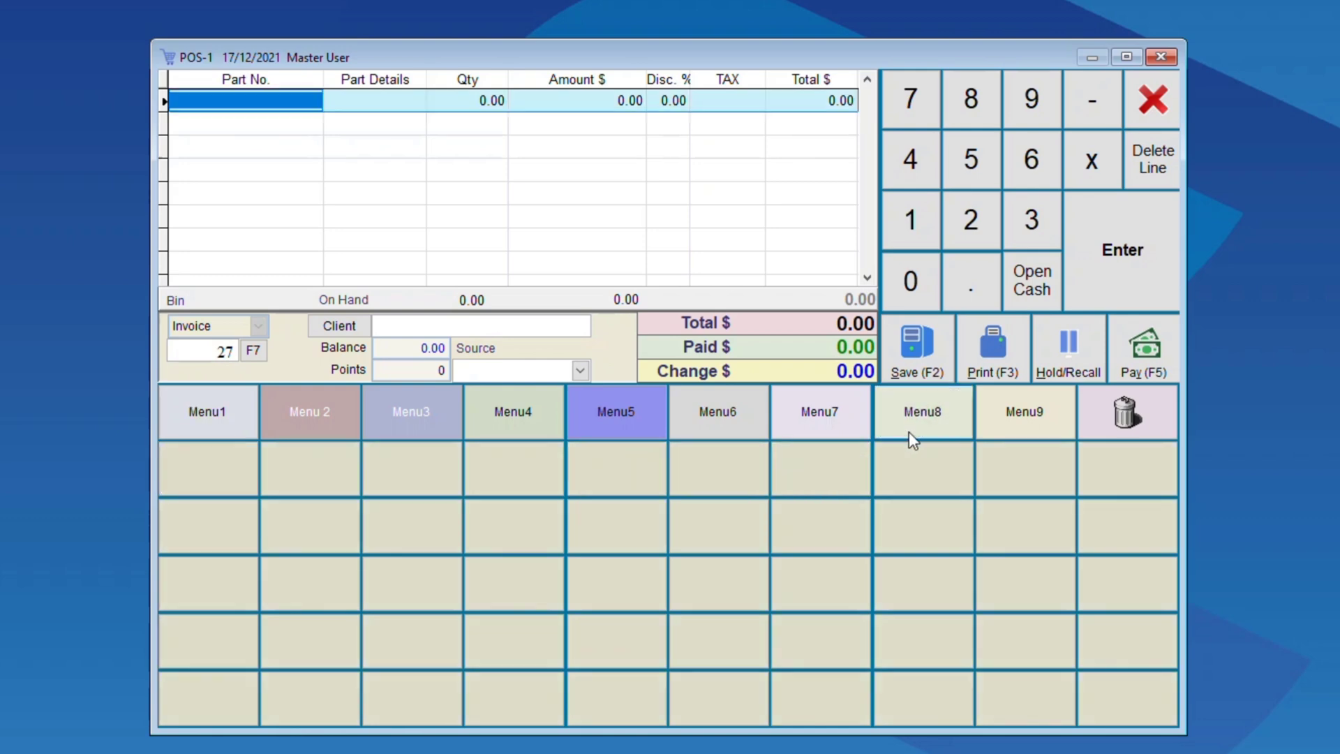
pyautogui.rightClick(909, 432)
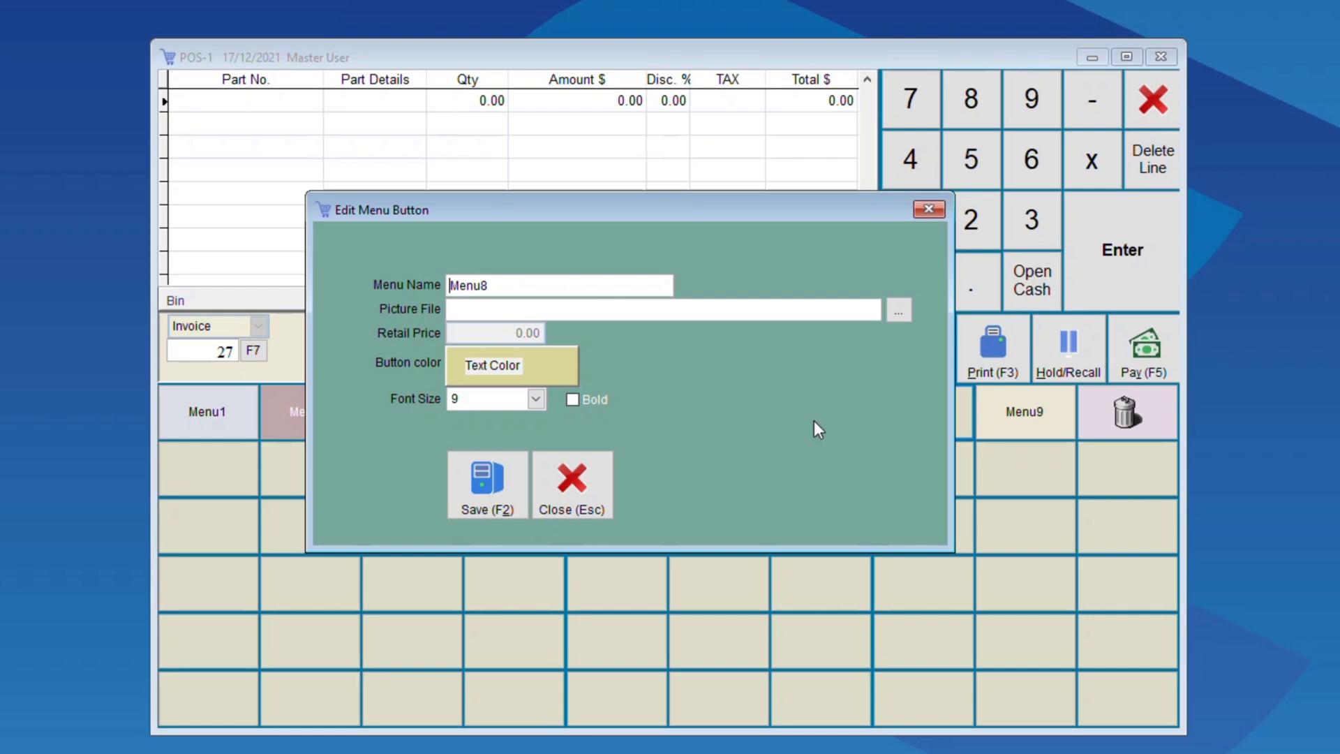
pyautogui.click(567, 376)
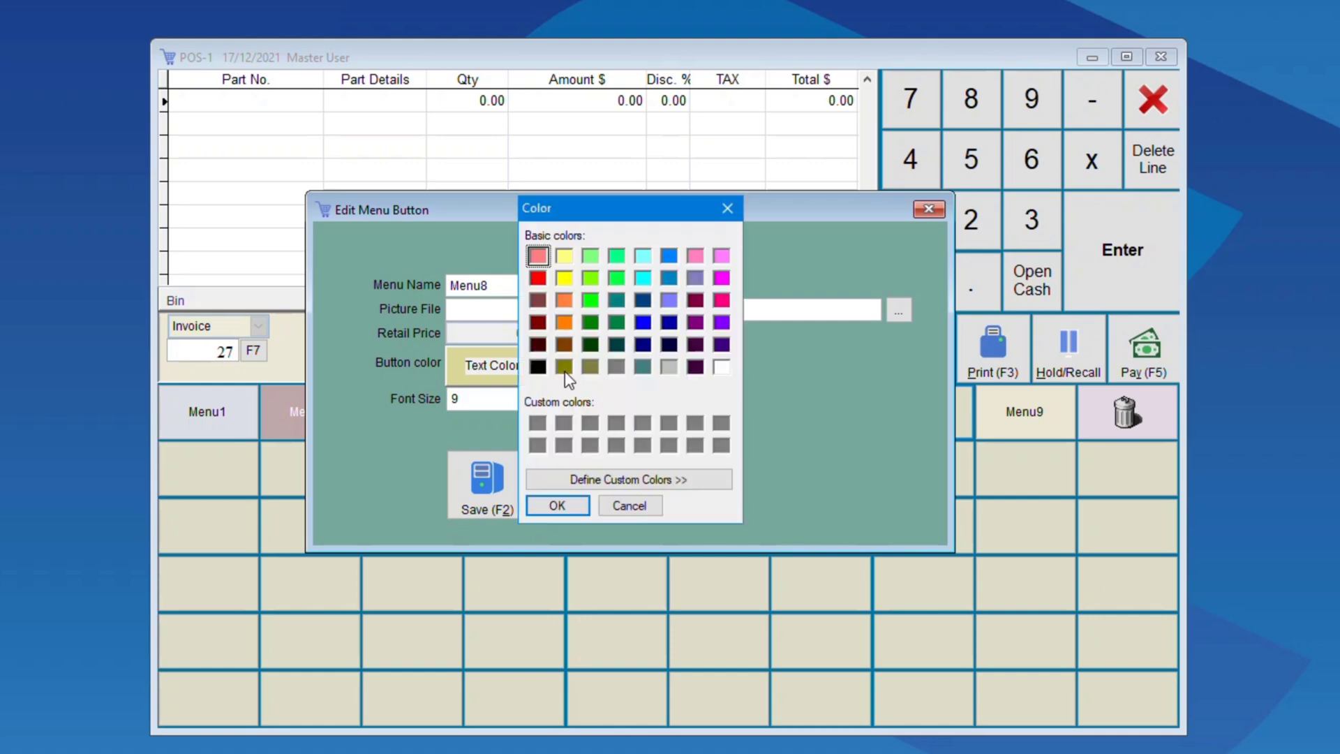
pyautogui.click(565, 323)
pyautogui.click(559, 506)
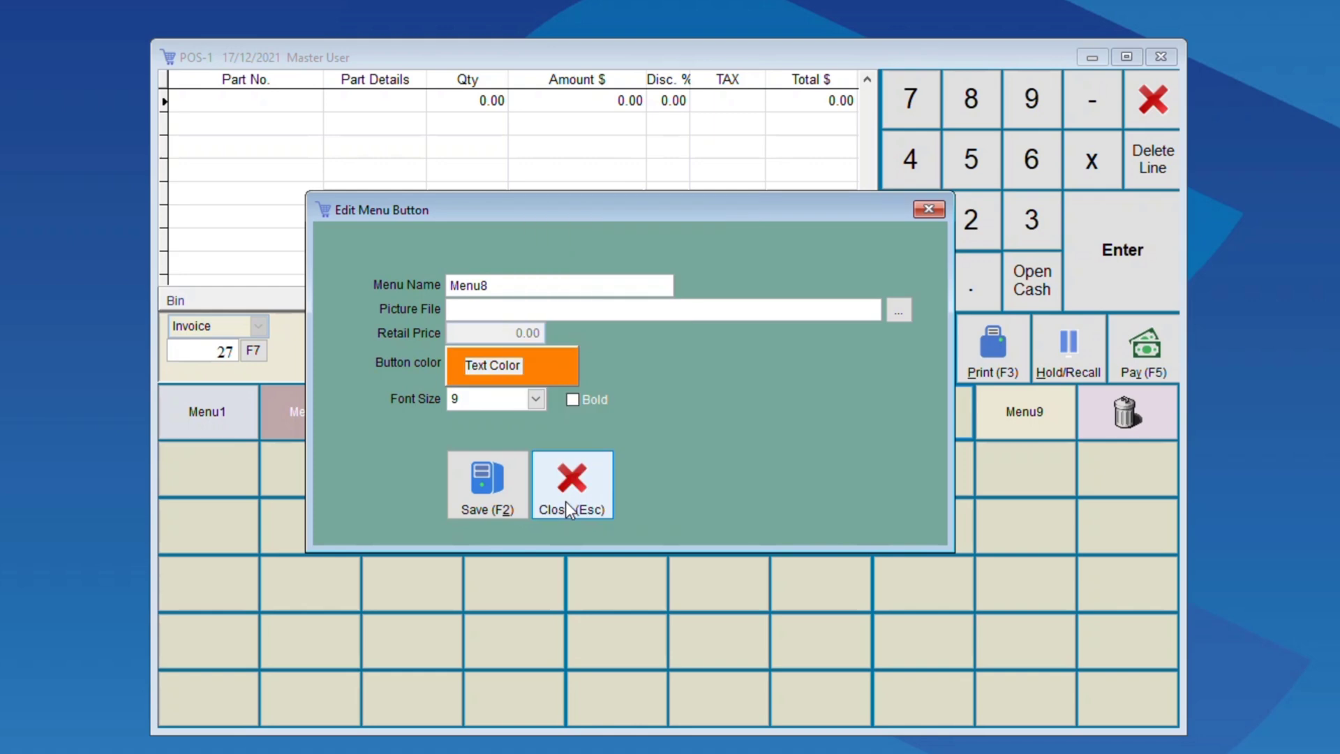
pyautogui.click(509, 496)
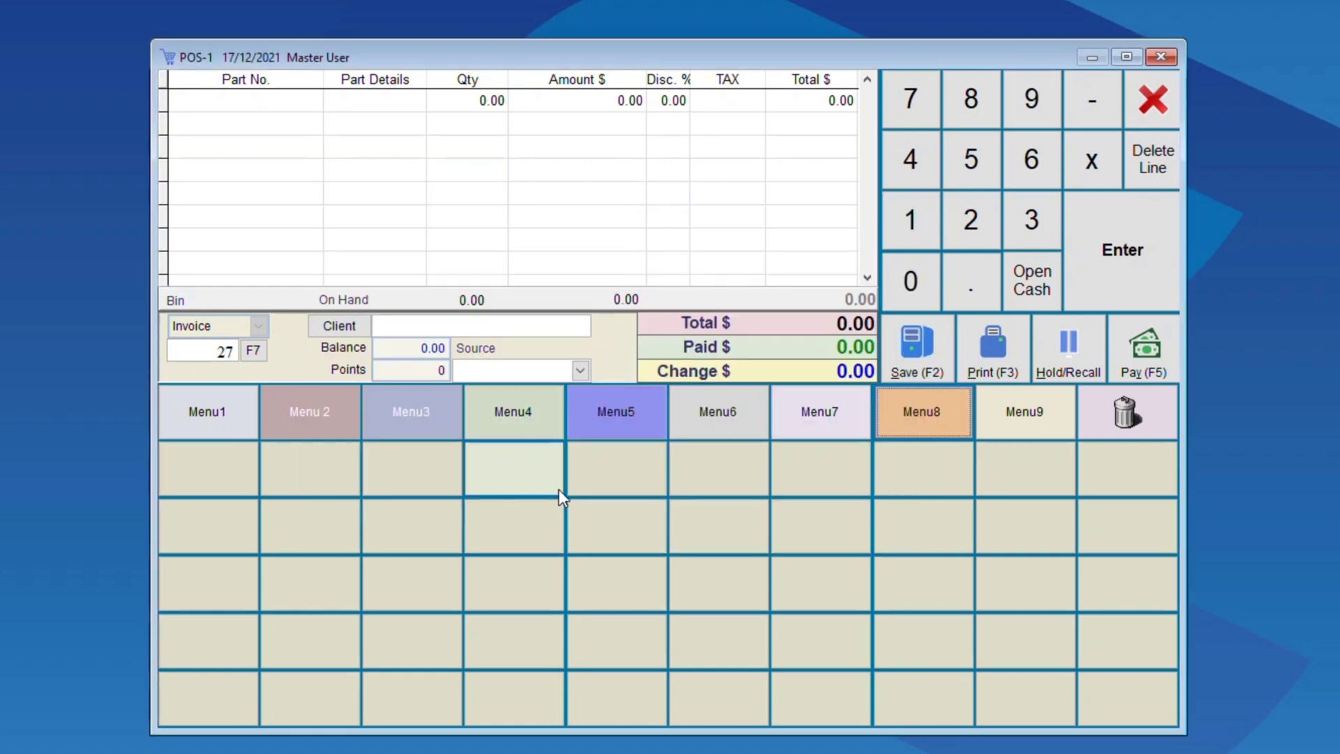
# - Reselect Menu8 so its empty item buttons display in orange too
pyautogui.click(914, 430)
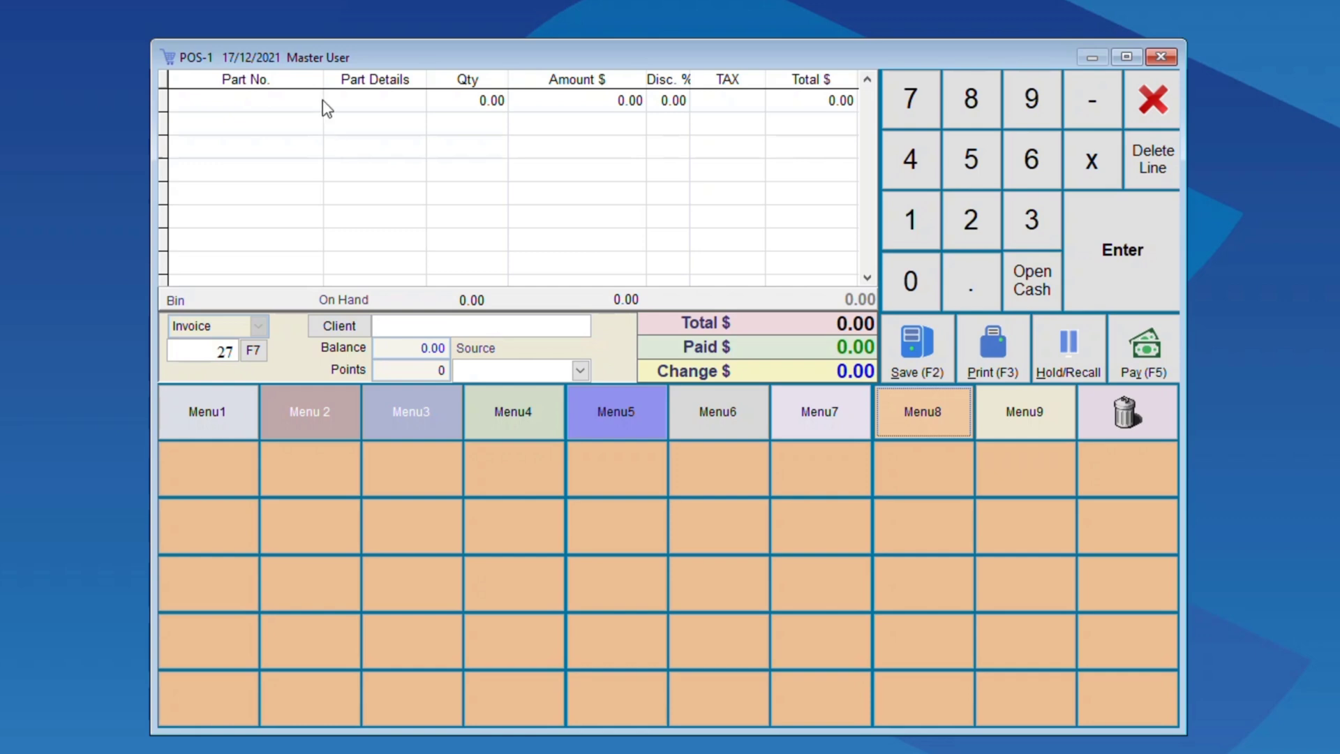
# - Widen the Part No and Part Details columns and stretch the sales window to reveal Total
pyautogui.moveTo(323, 79)
pyautogui.mouseDown()
pyautogui.moveTo(358, 79)
pyautogui.moveTo(318, 79)
pyautogui.mouseUp()
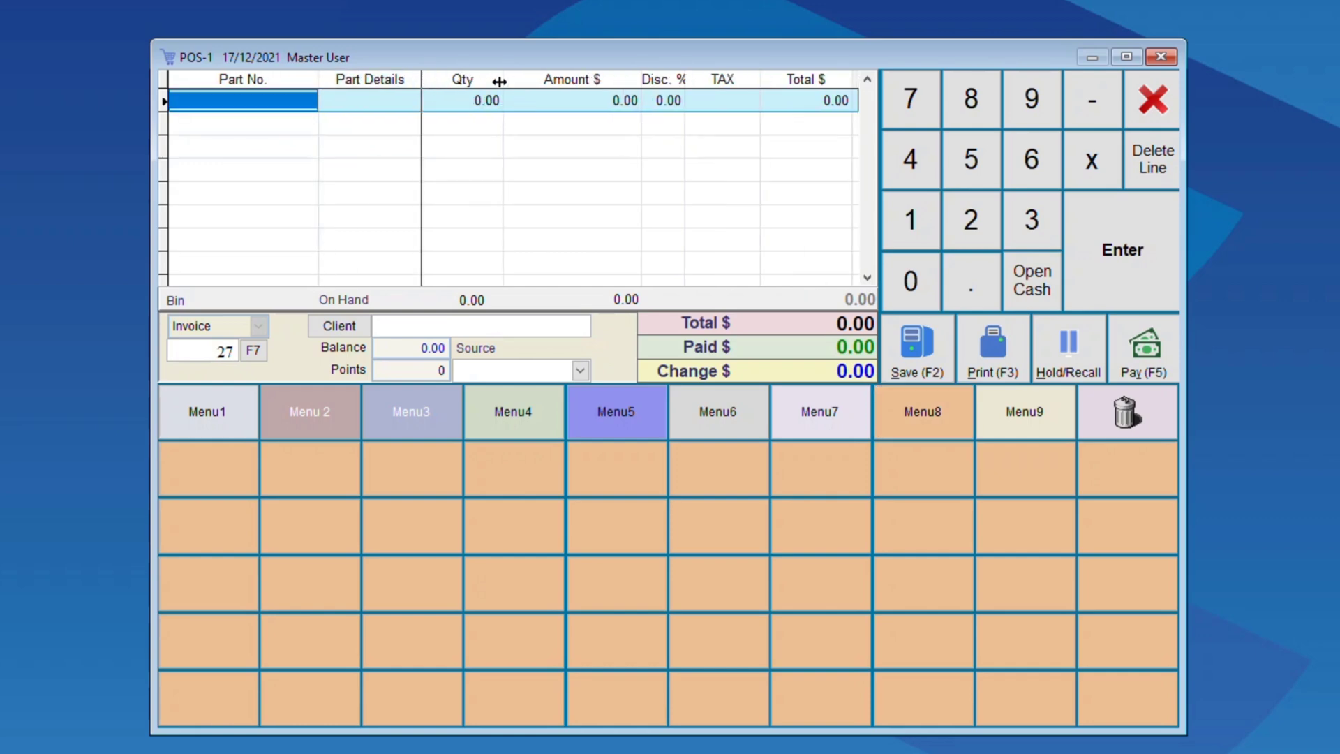
pyautogui.moveTo(510, 83); pyautogui.dragTo(538, 82)
pyautogui.moveTo(997, 60); pyautogui.dragTo(744, 42)
pyautogui.moveTo(594, 44); pyautogui.dragTo(767, 81)
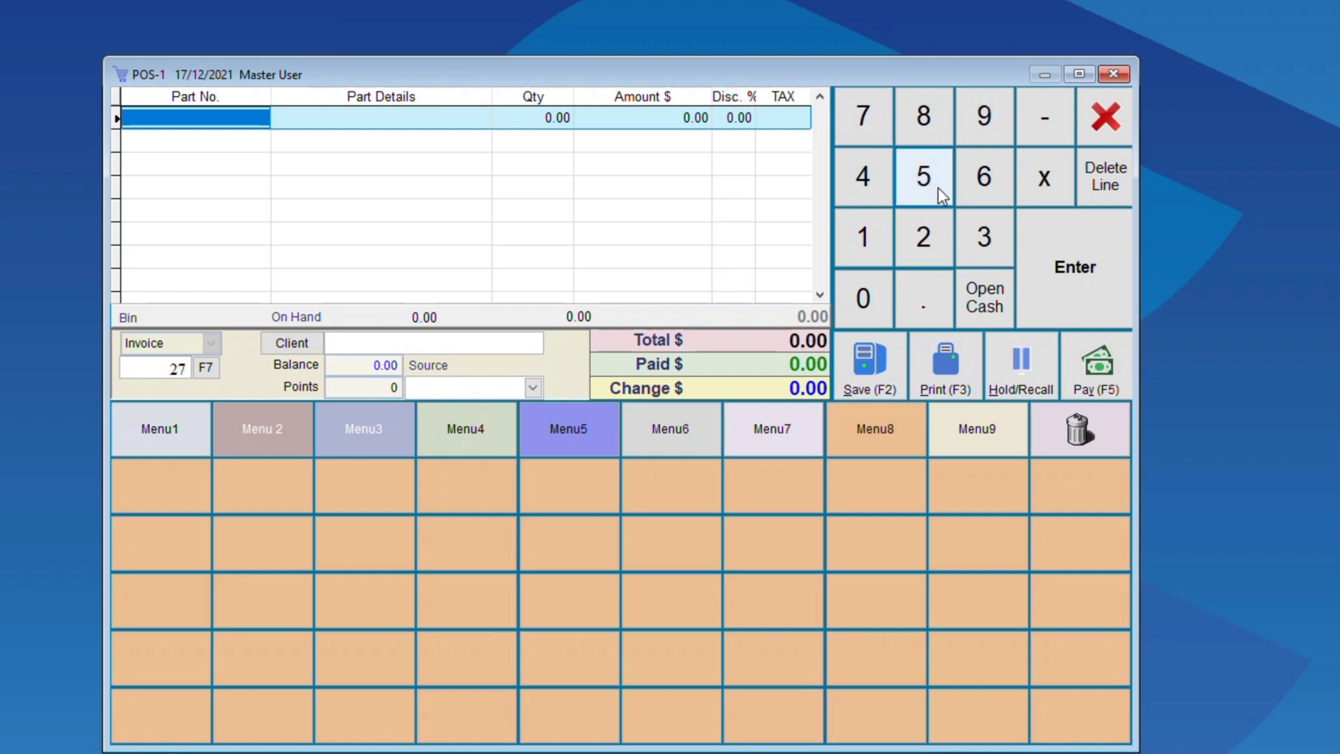
pyautogui.moveTo(1139, 232); pyautogui.dragTo(1210, 238)
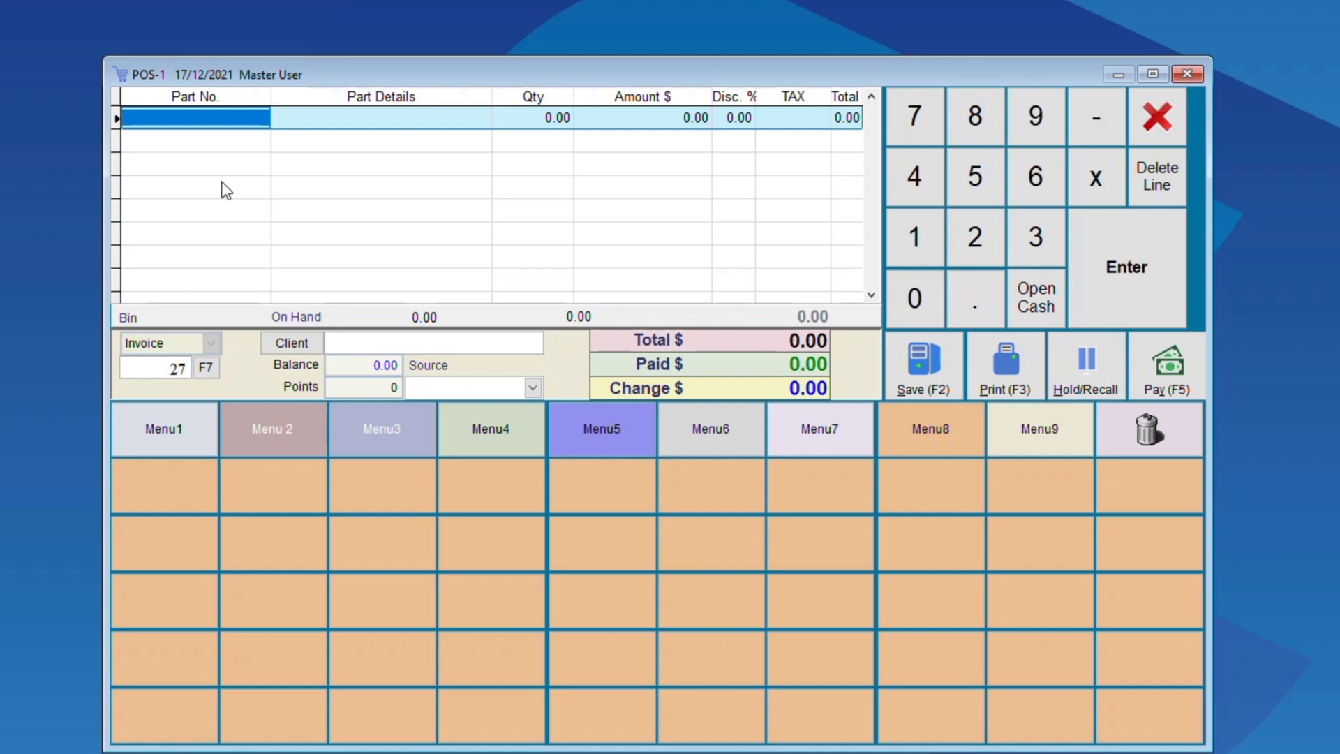
# - Add one DELI BANANA BREAD SLICE (DB0001, 7.00) from Menu1 to invoice 27
pyautogui.click(361, 342)
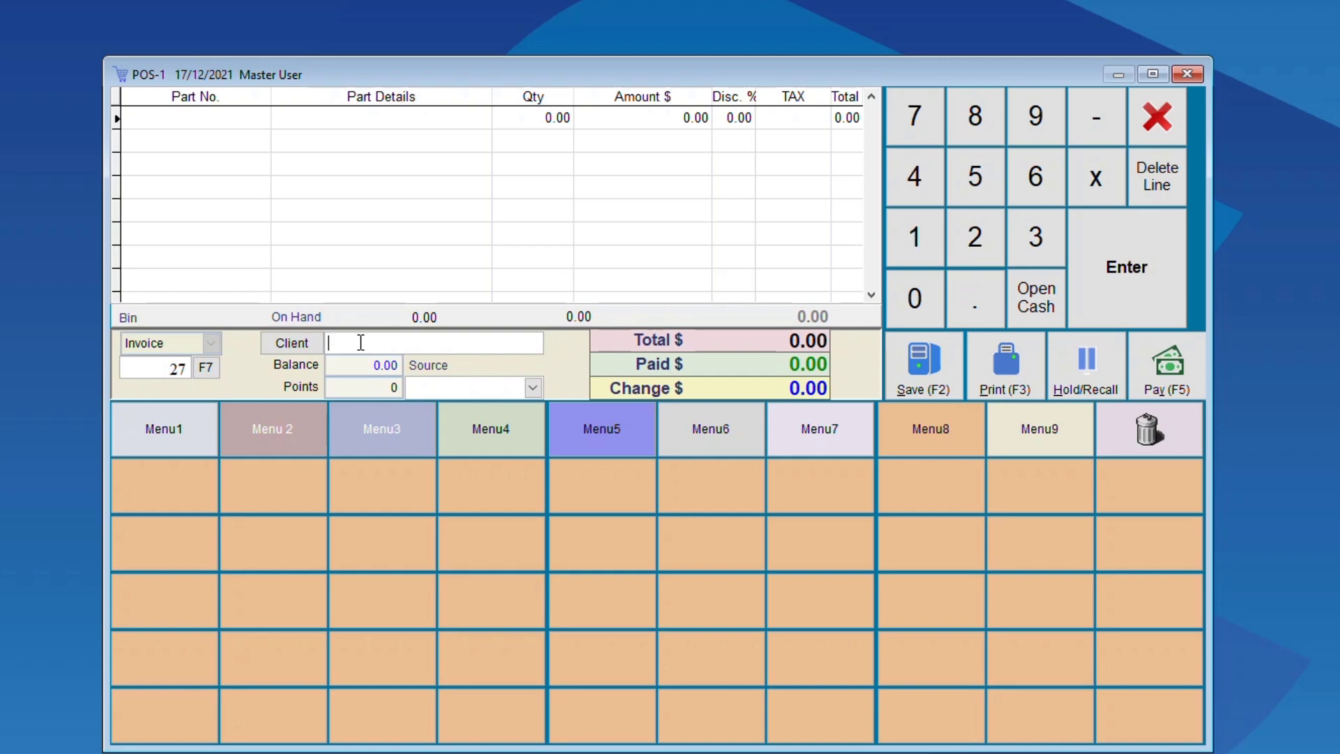
pyautogui.click(181, 119)
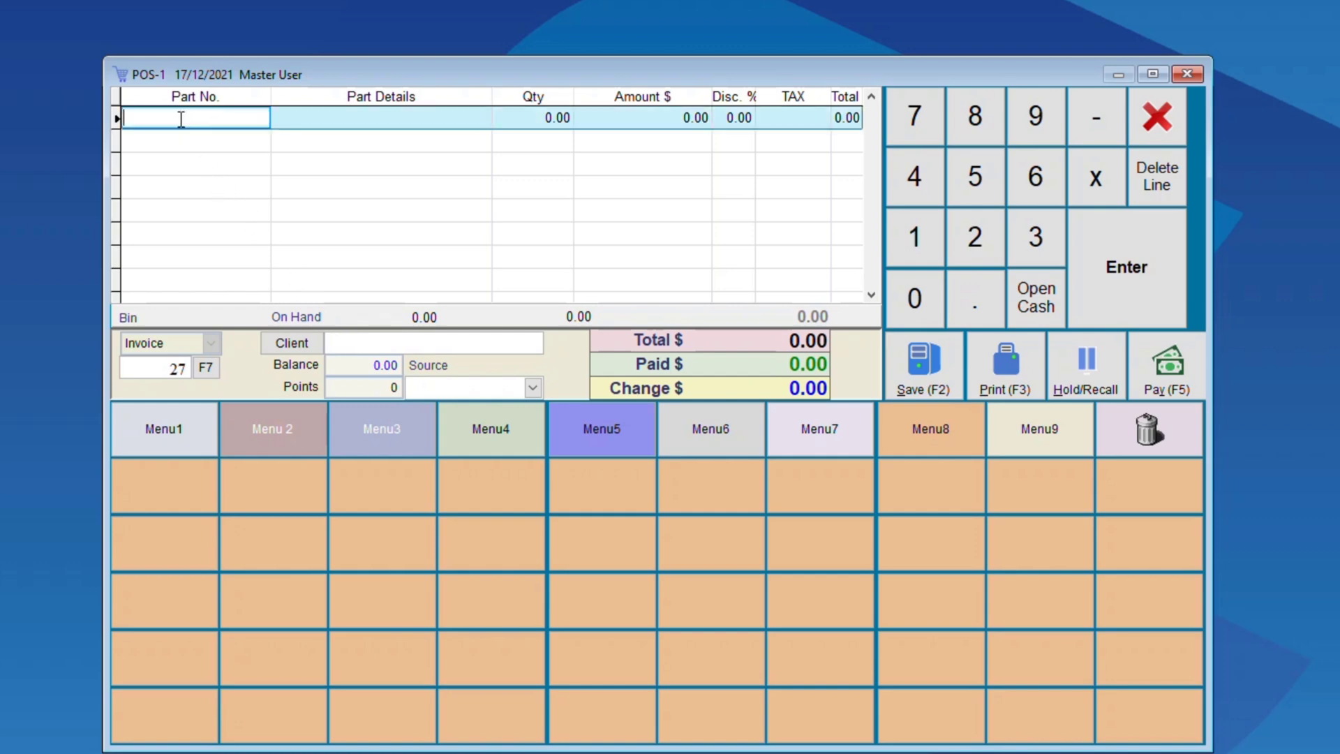
pyautogui.click(177, 434)
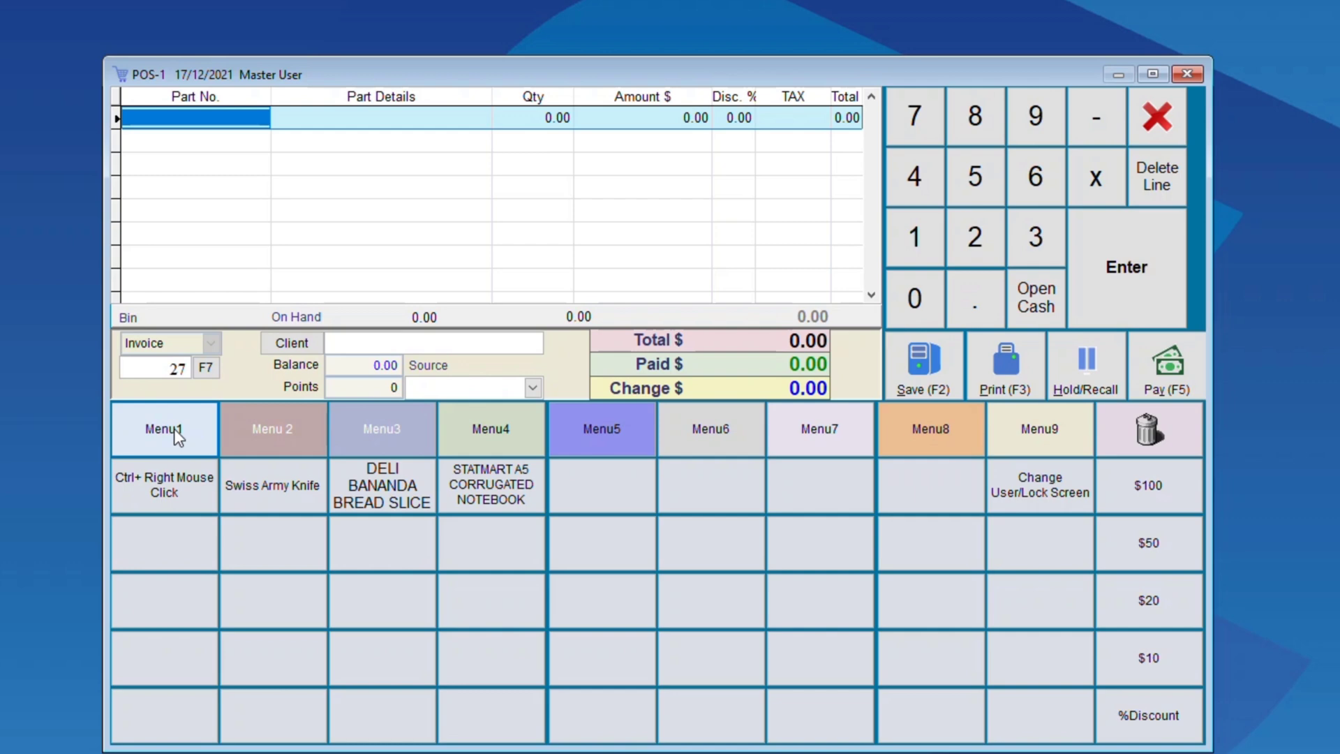
pyautogui.click(388, 483)
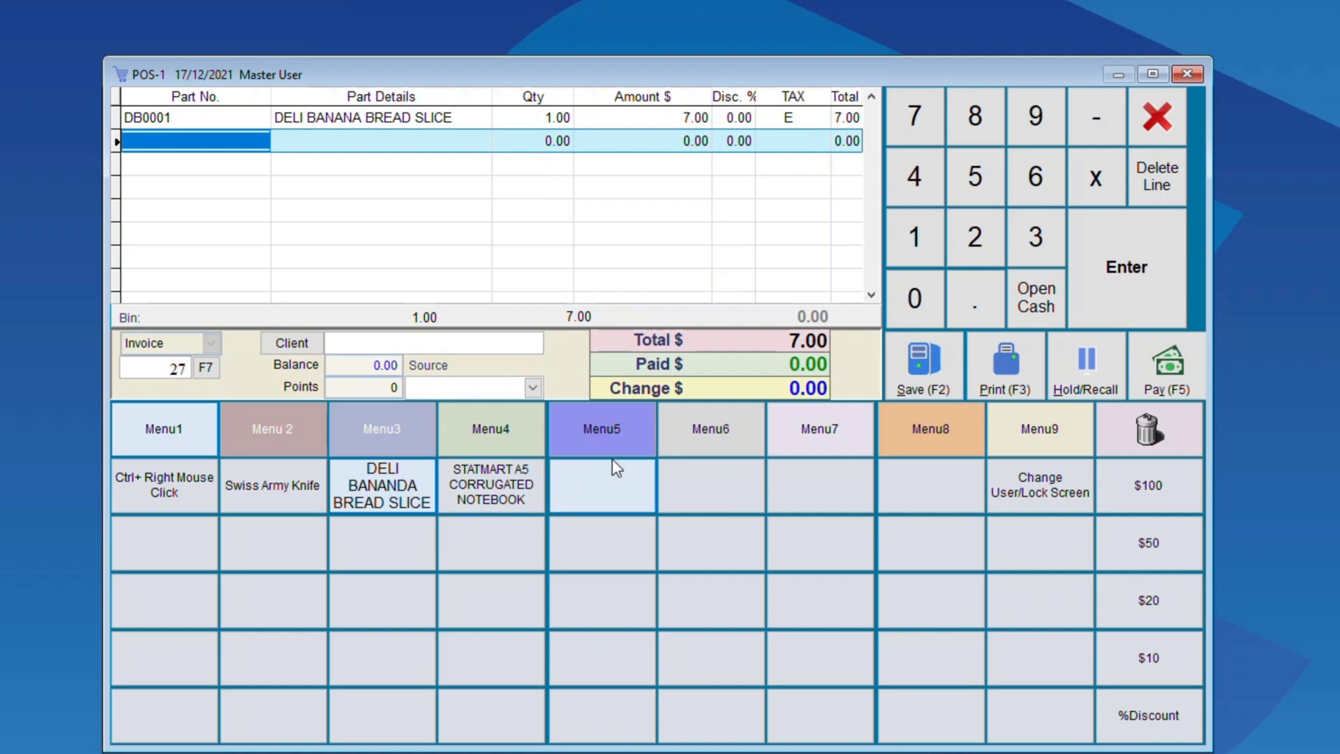
# - Hold the banana bread sale under its date-time reference, then recall it from the held sales
pyautogui.click(1081, 391)
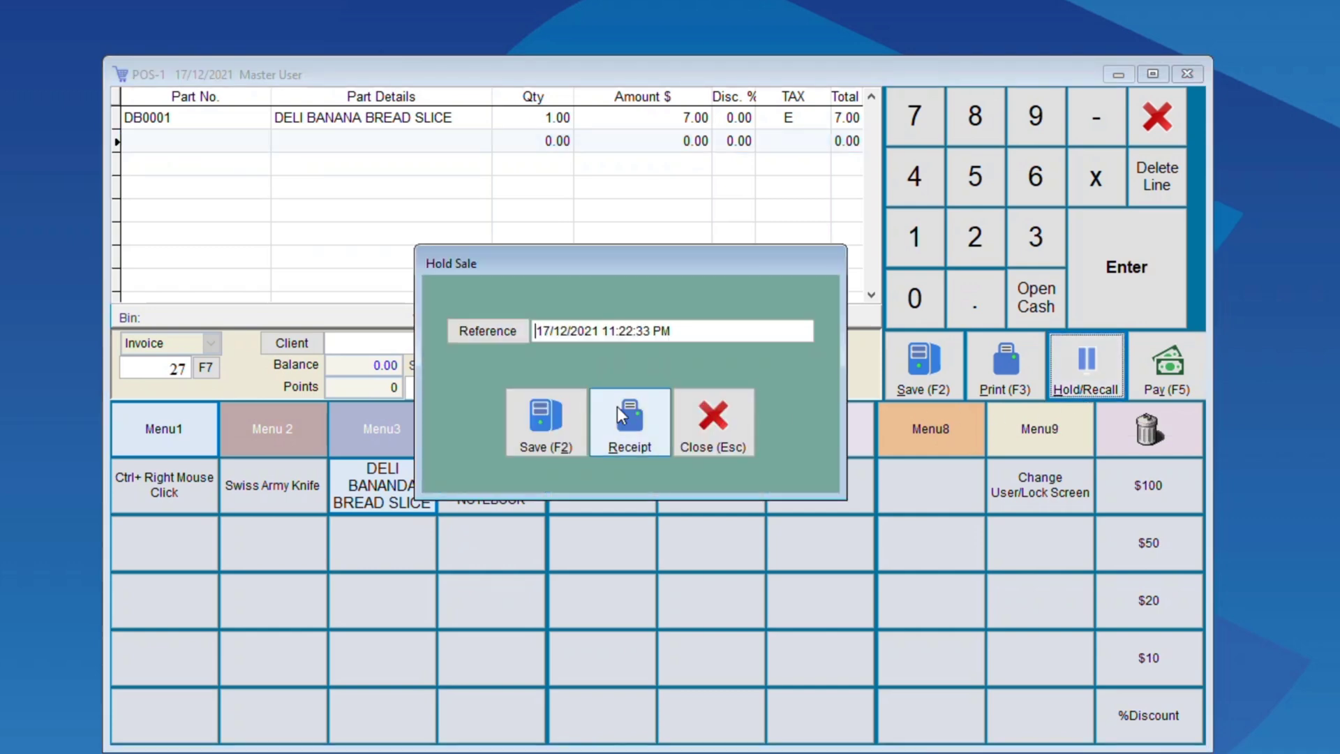
pyautogui.click(566, 422)
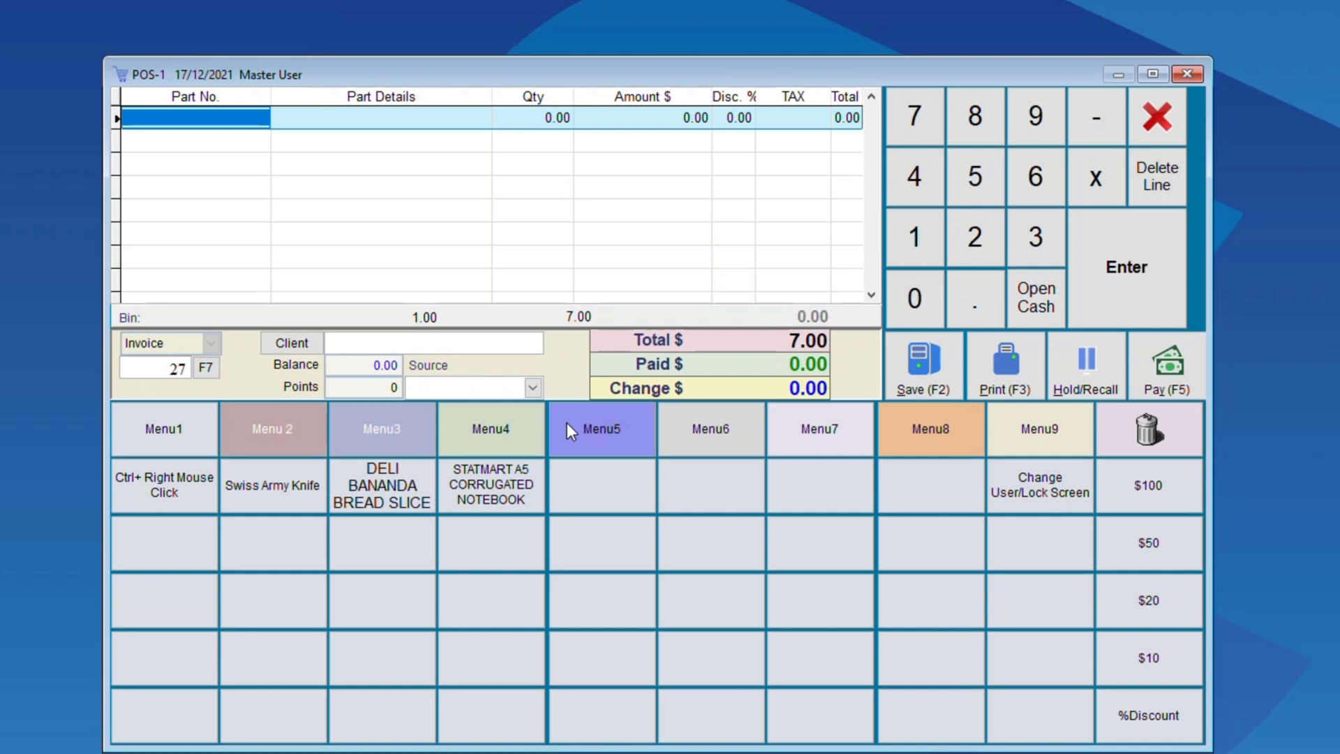
pyautogui.click(1077, 361)
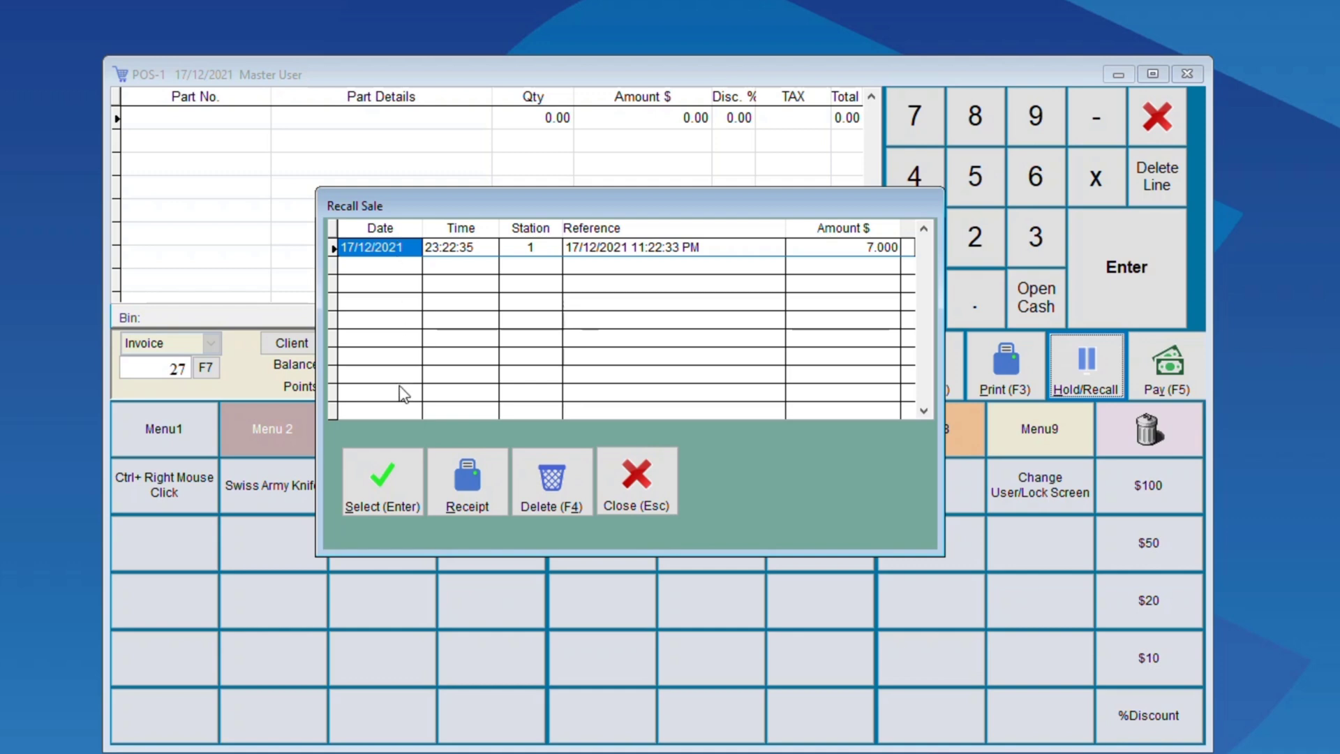
pyautogui.click(383, 485)
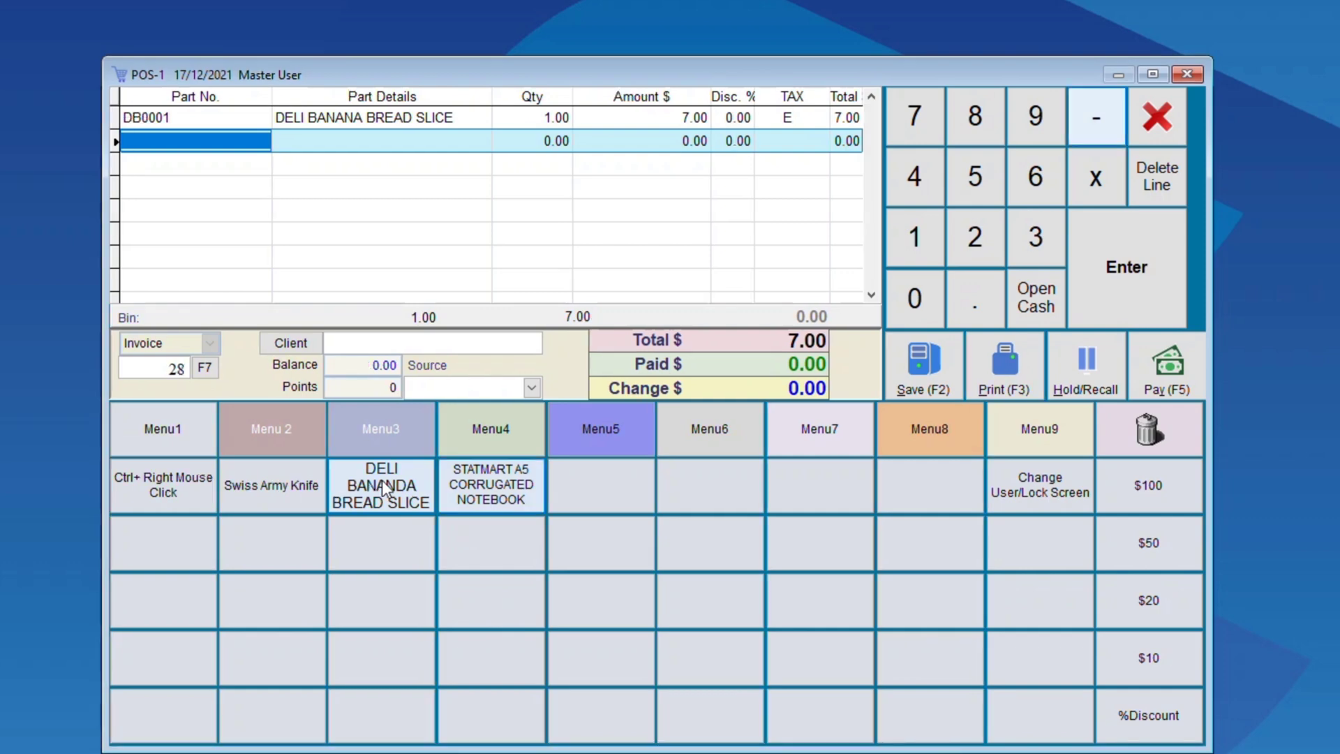
# - Abort the current sale and start again with ten DELI BANANA BREAD SLICEs
pyautogui.click(1149, 124)
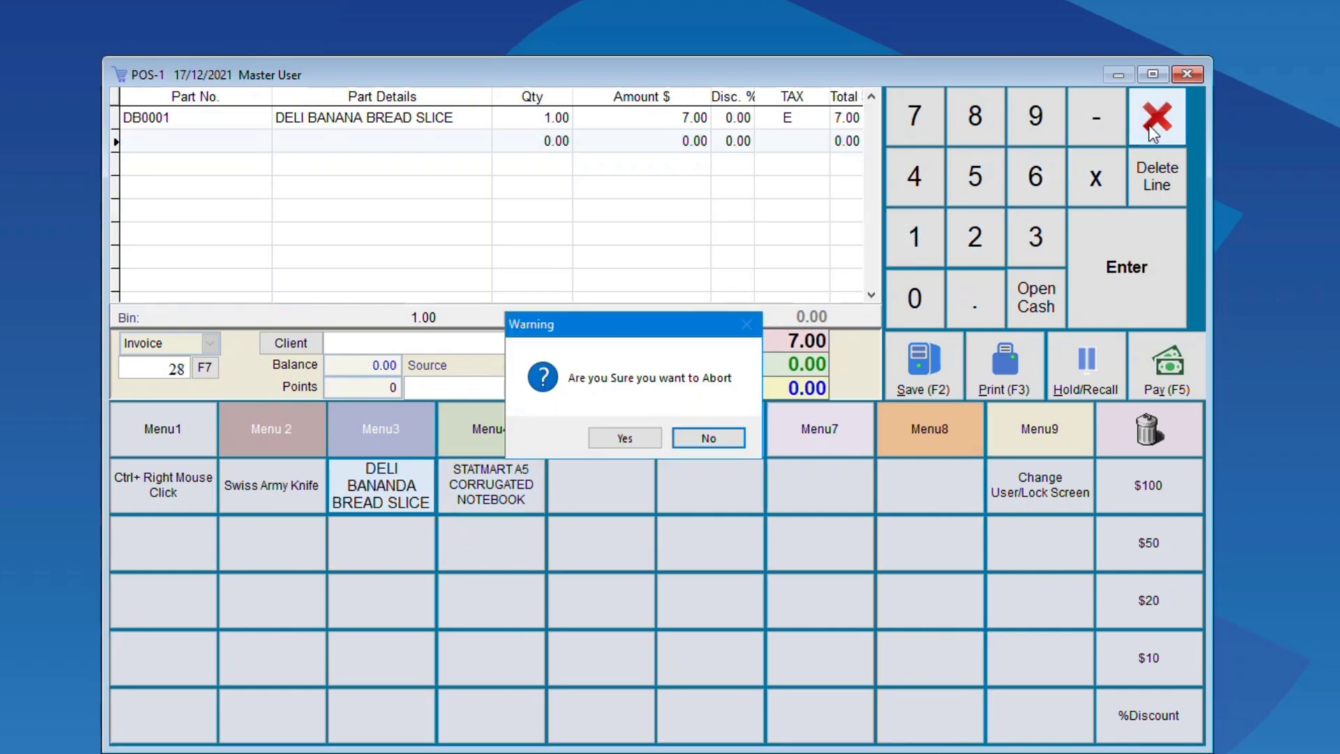
pyautogui.click(626, 437)
pyautogui.click(926, 251)
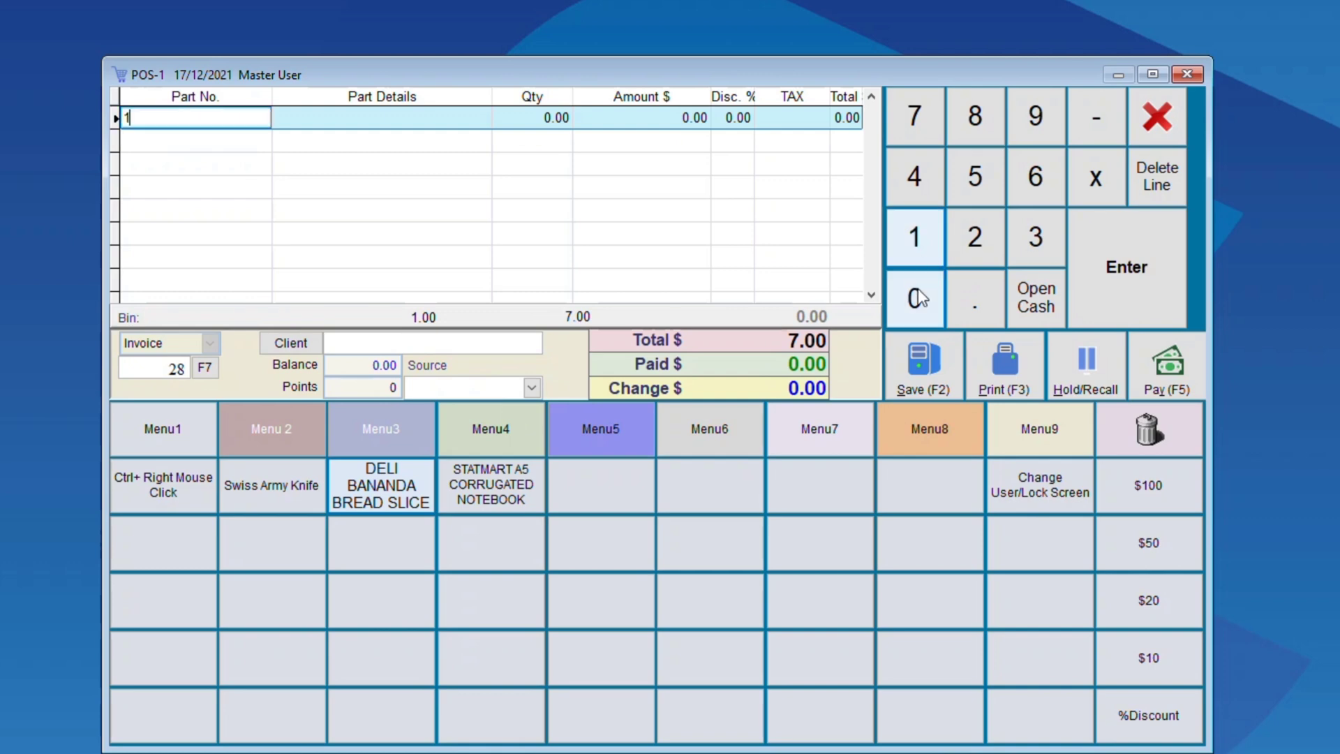
pyautogui.click(920, 299)
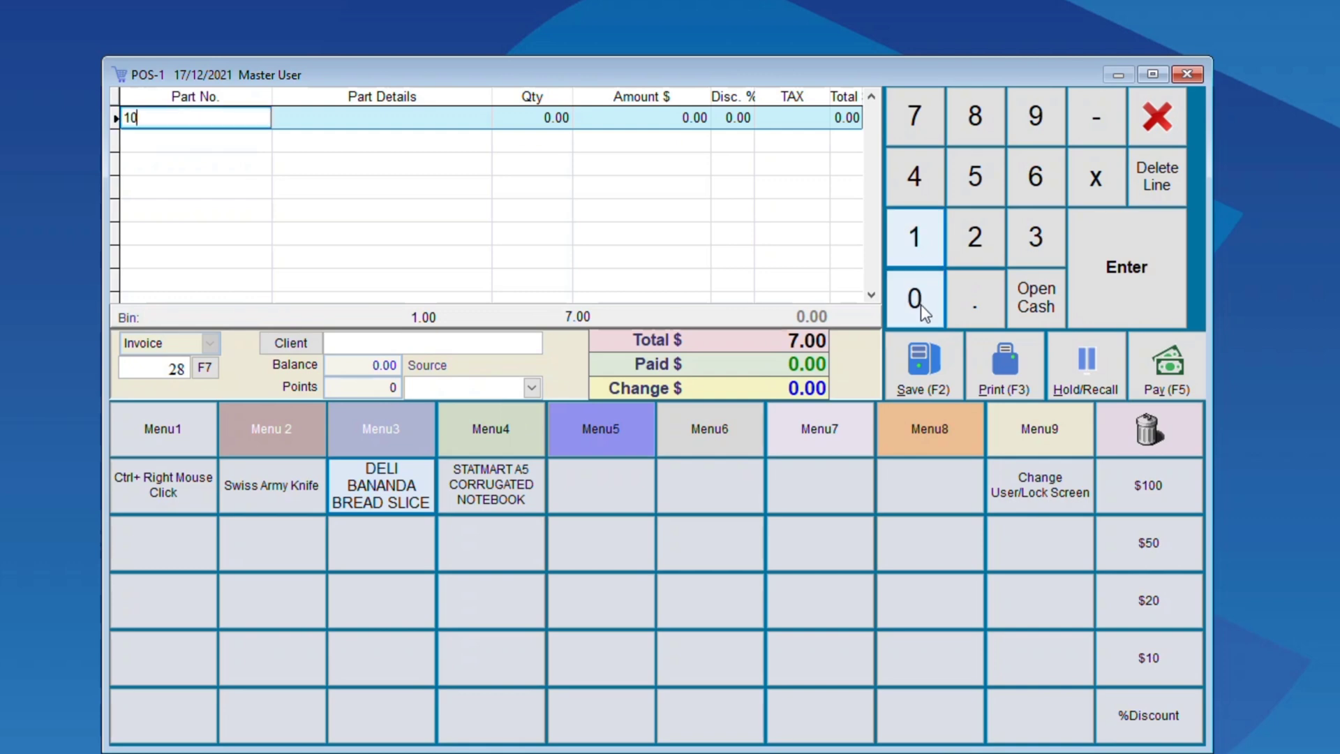
pyautogui.click(405, 497)
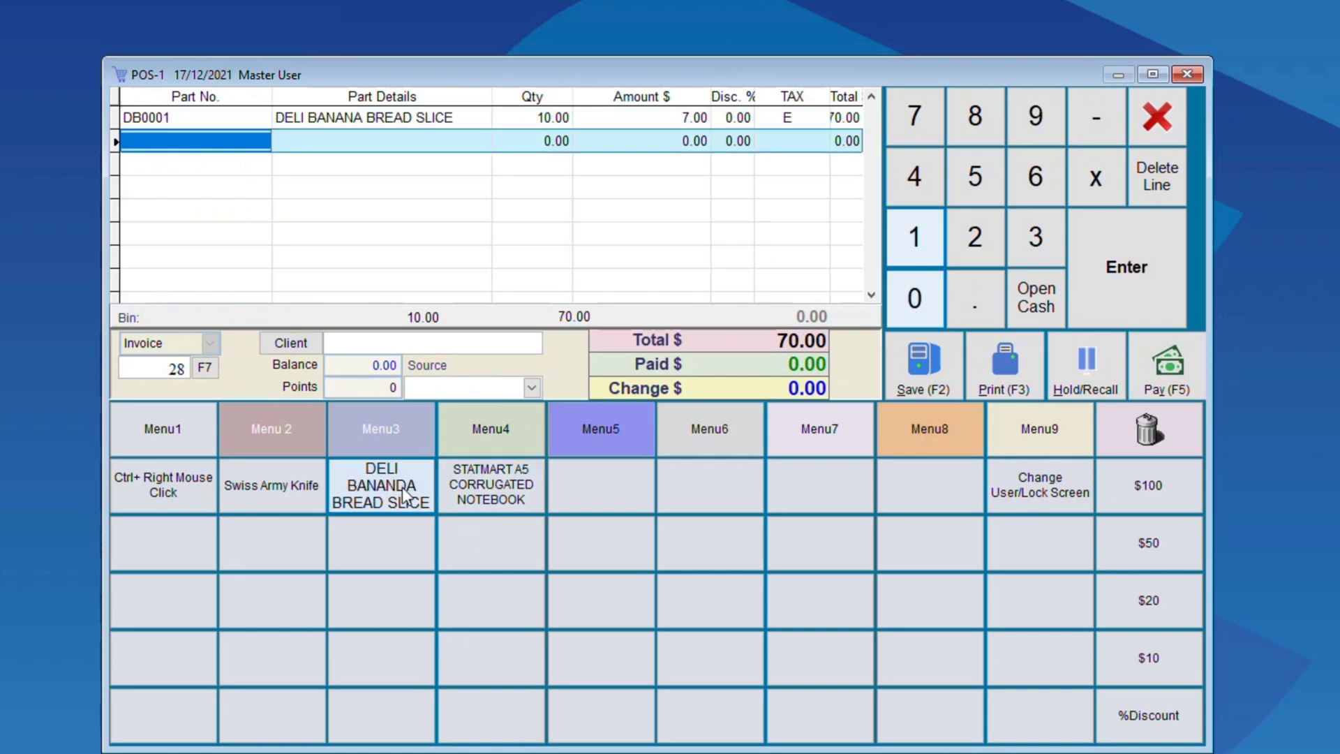
# - Reduce the banana bread line's quantity from 10 down to 1
pyautogui.click(255, 121)
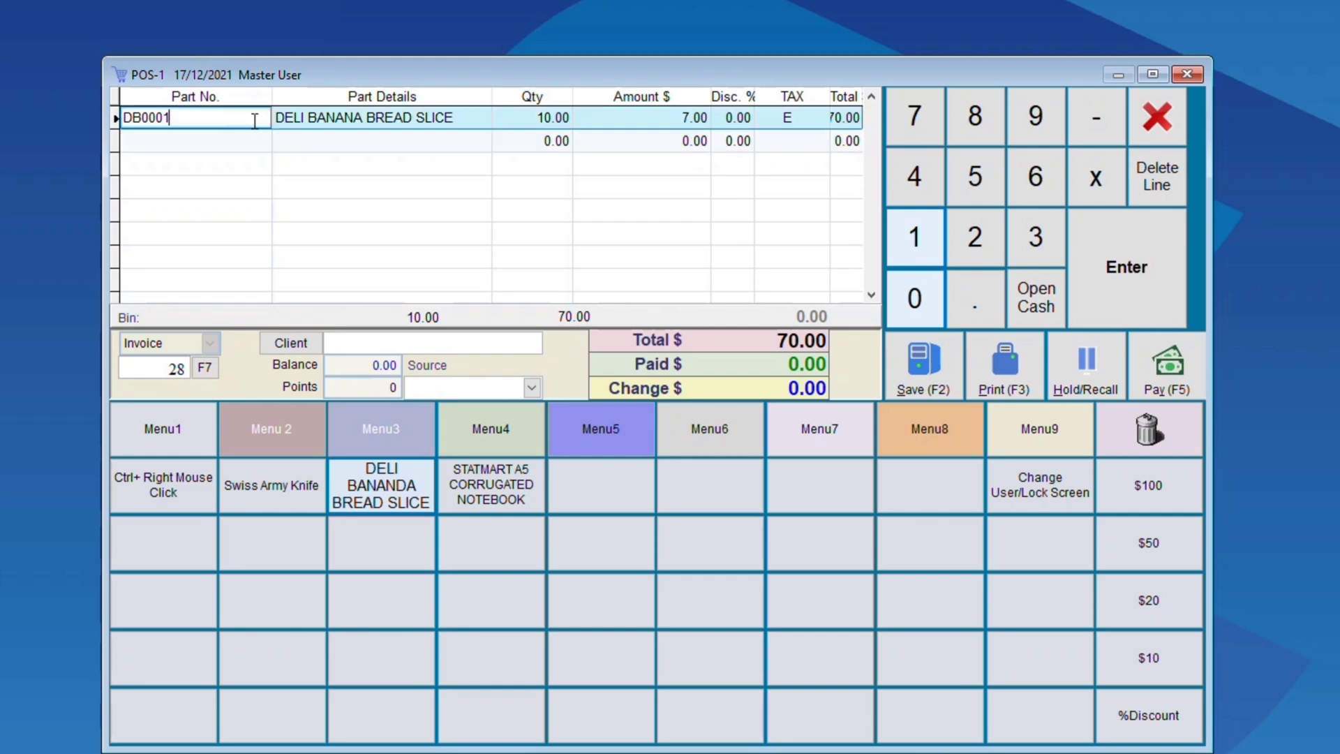
pyautogui.click(1094, 123)
pyautogui.click(1094, 123)
pyautogui.click(1095, 123)
pyautogui.click(1095, 123)
pyautogui.click(1094, 124)
pyautogui.click(1096, 178)
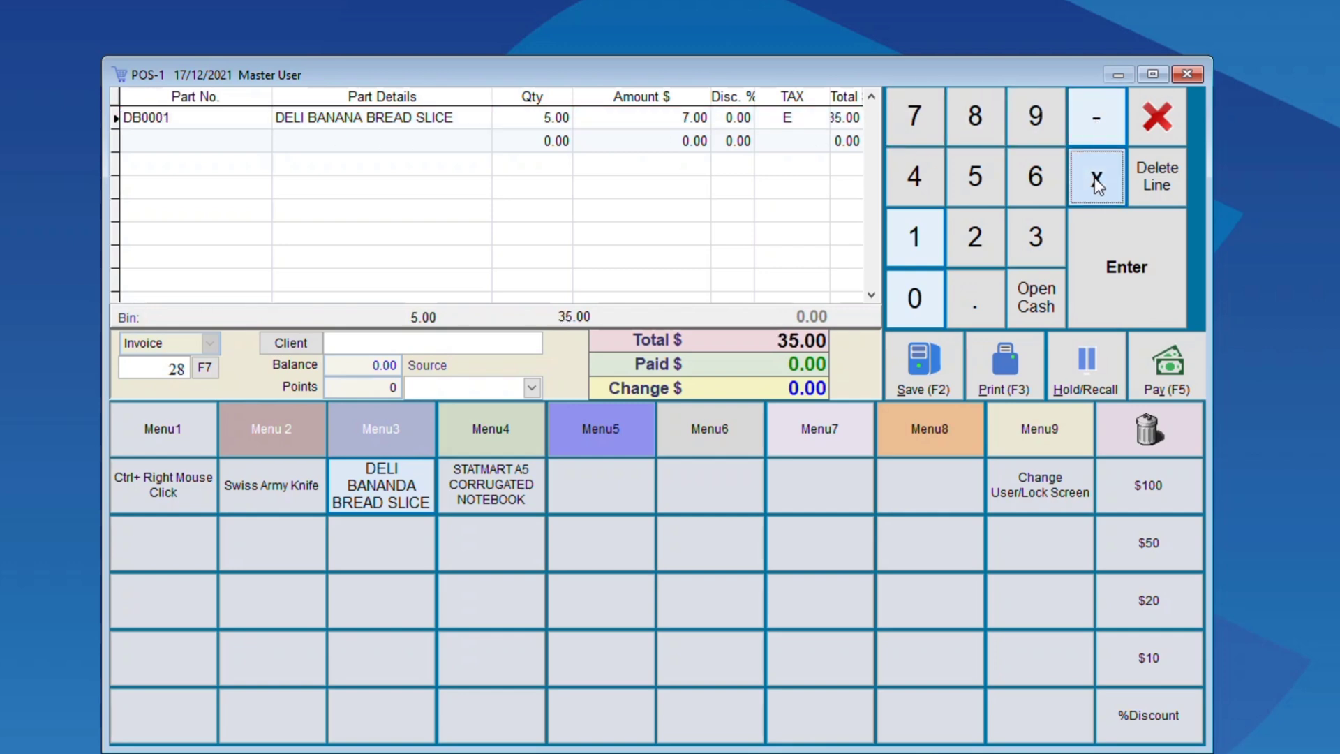
pyautogui.click(1089, 119)
pyautogui.click(1089, 119)
pyautogui.click(1089, 118)
pyautogui.click(1089, 119)
pyautogui.click(1086, 117)
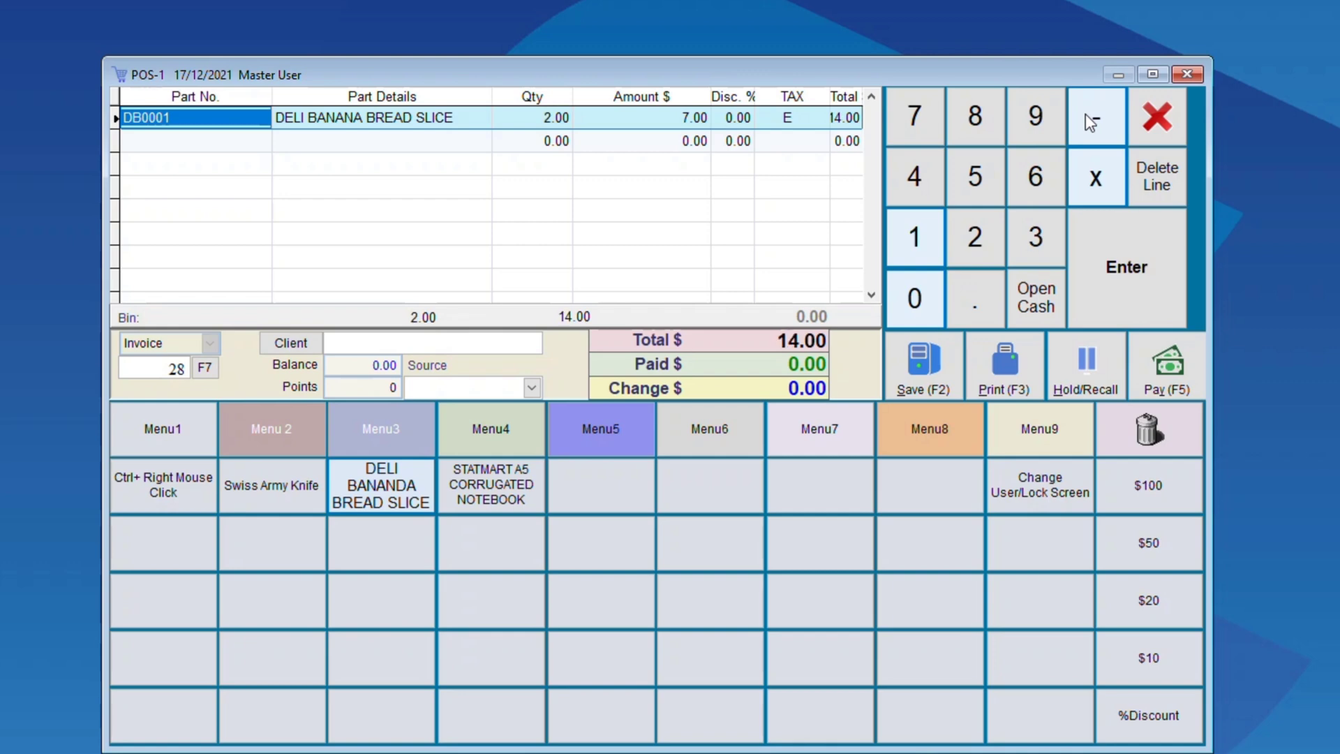
pyautogui.click(1086, 117)
# - Add a STATMART A5 CORRUGATED NOTEBOOK for a 32.00 total and start payment with cash cleared
pyautogui.click(492, 491)
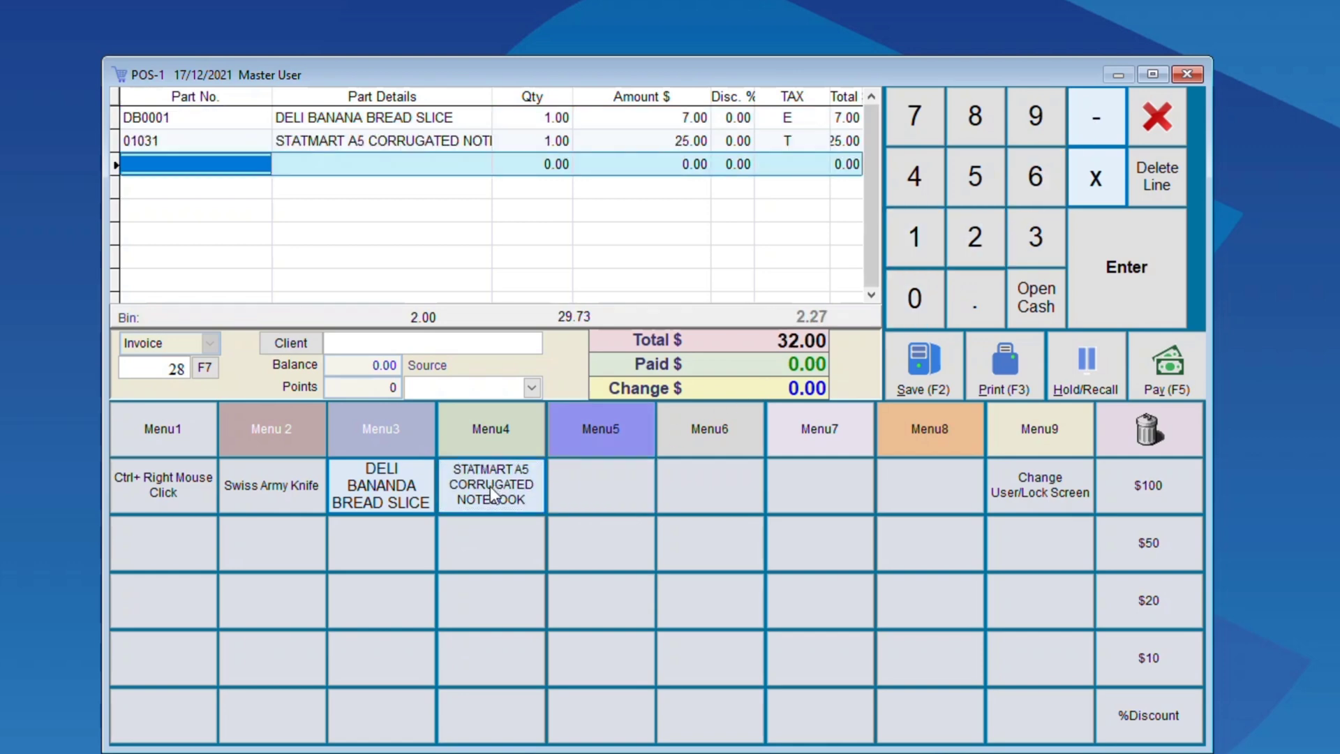
pyautogui.click(1149, 388)
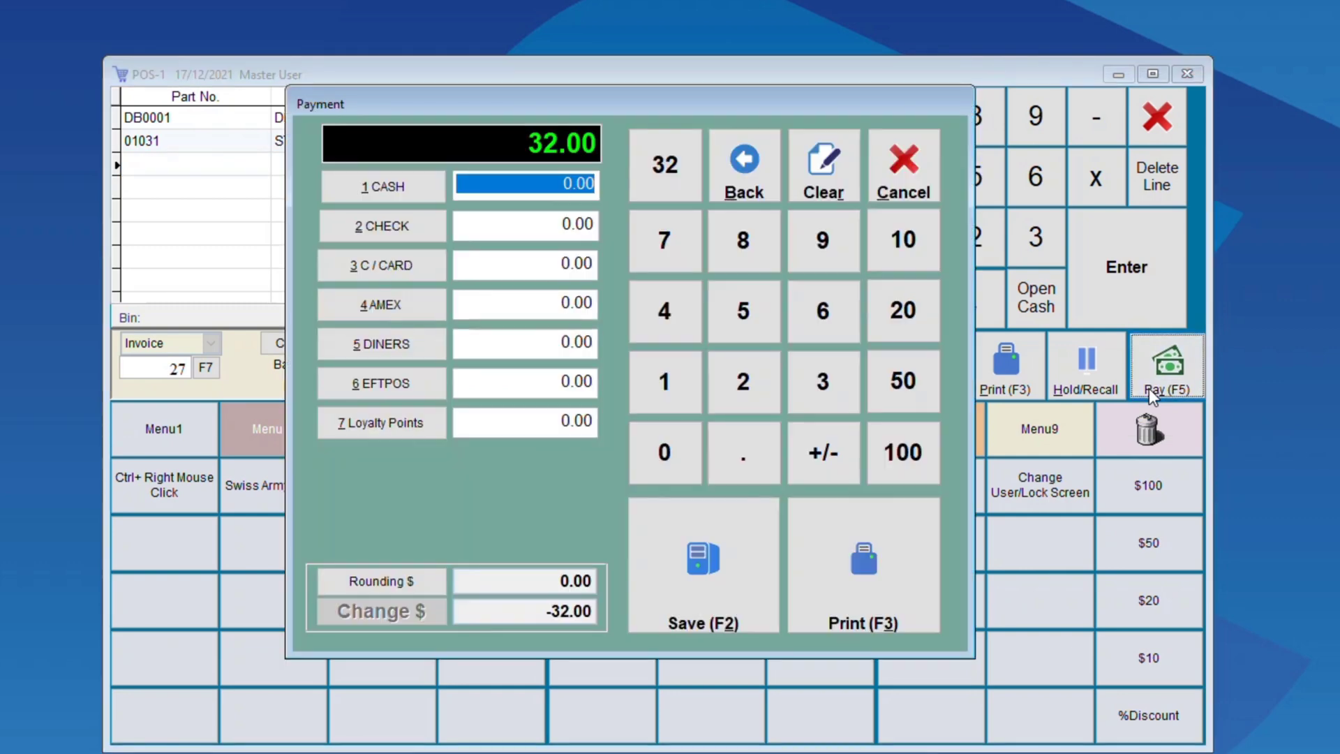
pyautogui.click(407, 188)
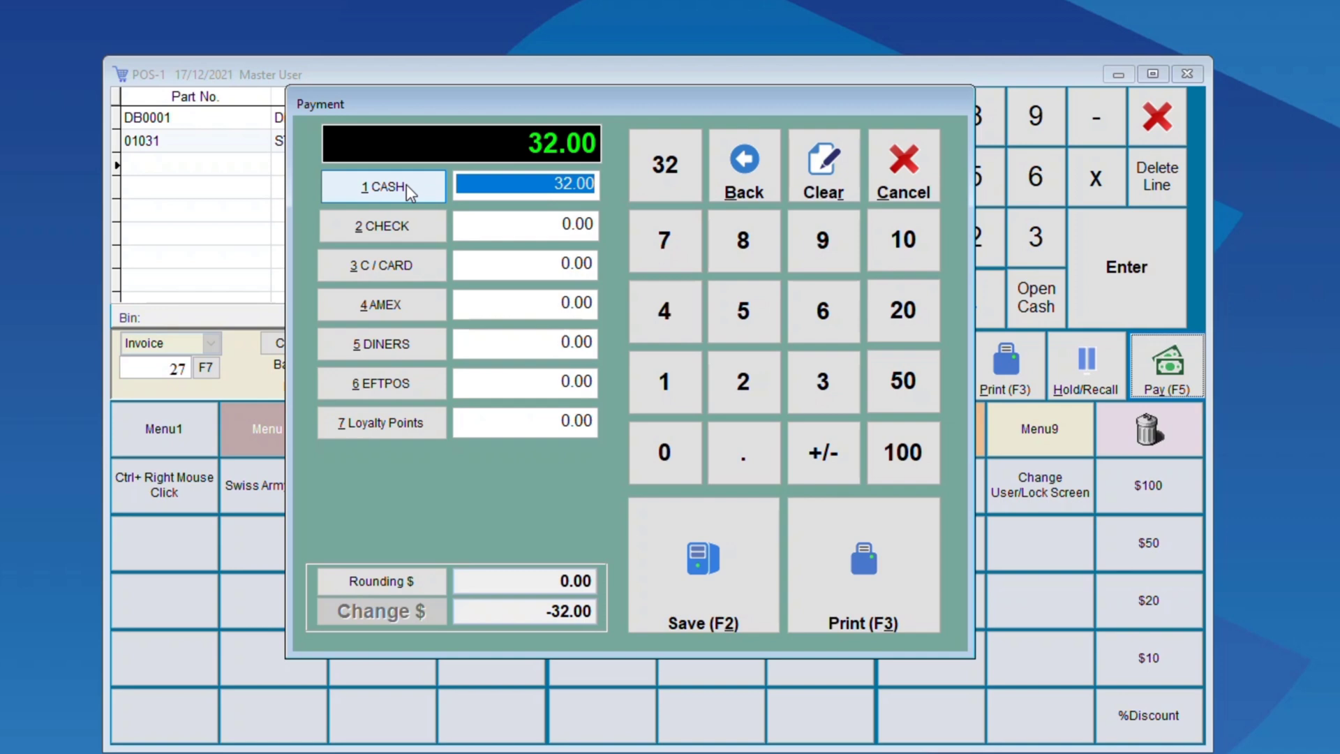
pyautogui.press('BackSpace')
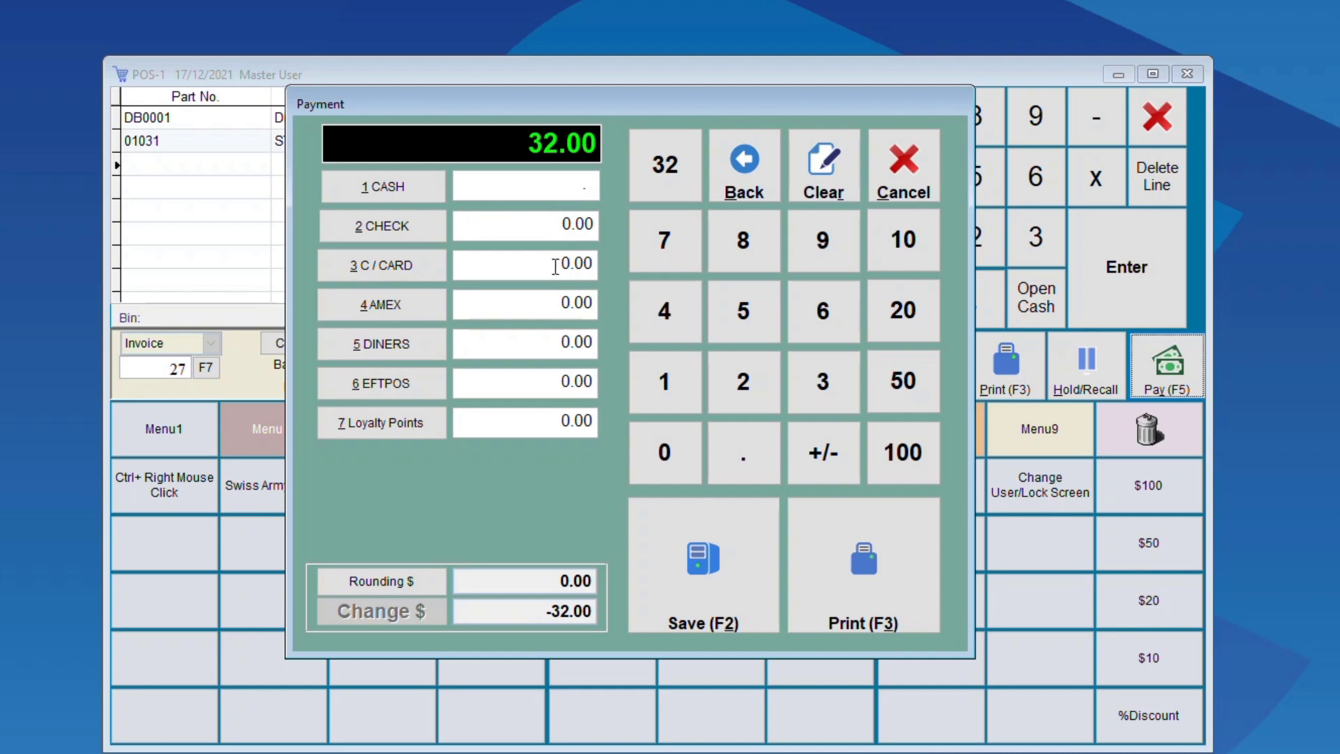
# - Enter 20.00 on credit card and 12.00 in cash, then save the payment
pyautogui.click(596, 264)
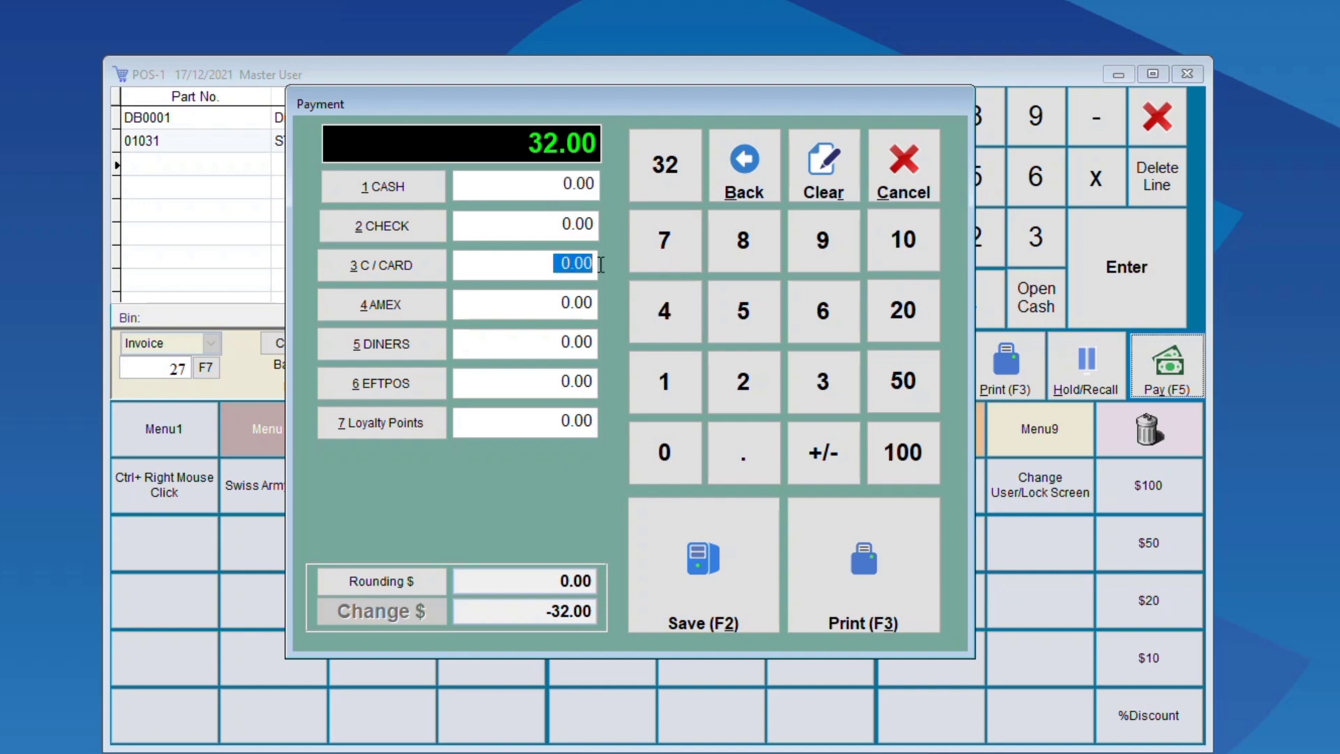
pyautogui.write('20')
pyautogui.press('Tab')
pyautogui.click(598, 185)
pyautogui.write('12 .')
pyautogui.press('Tab')
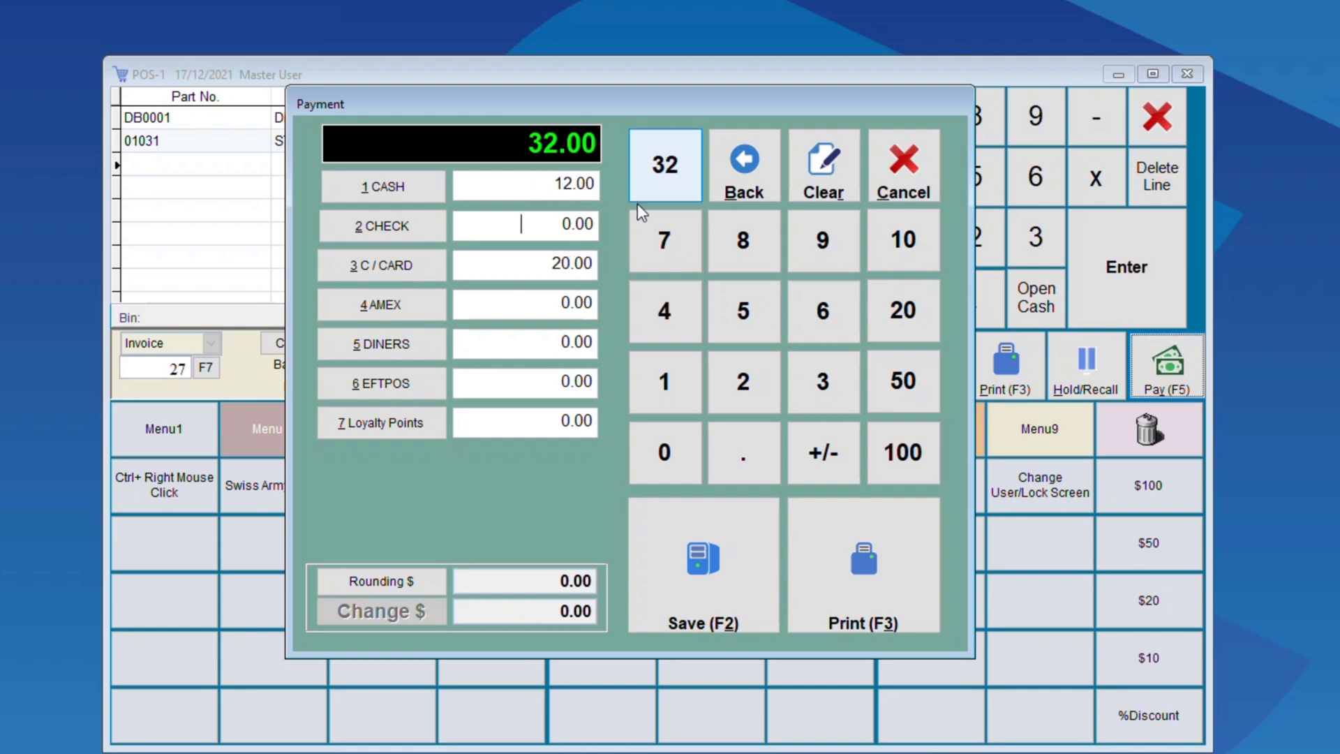
pyautogui.click(726, 520)
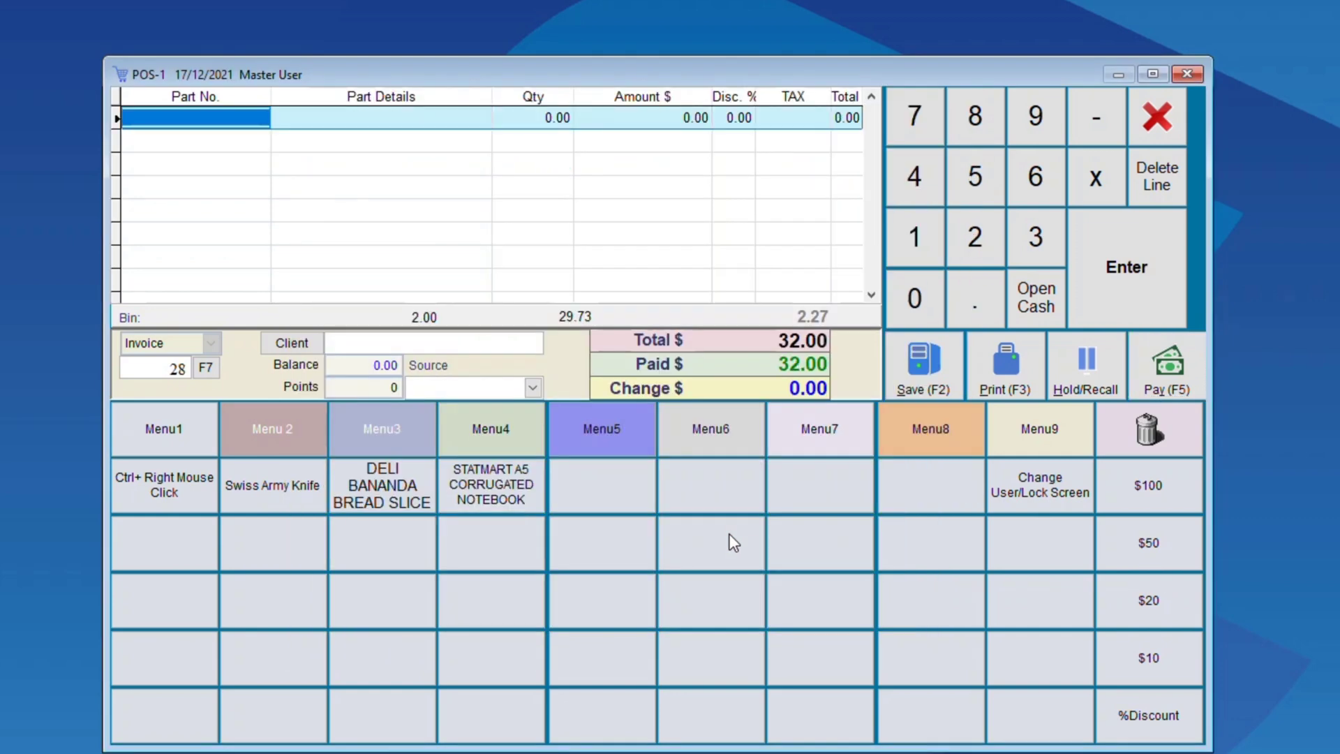
pyautogui.keyDown('ctrl'); pyautogui.rightClick(1024, 504); pyautogui.keyUp('ctrl')
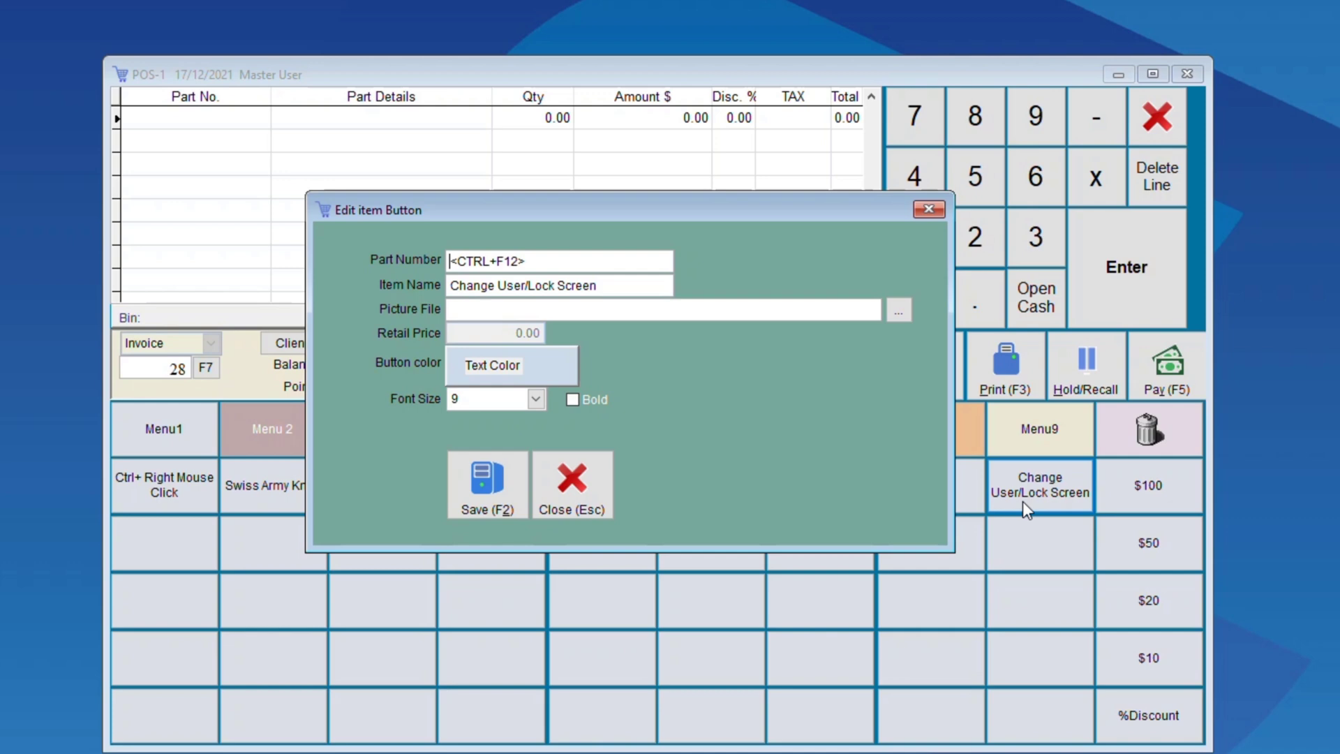
pyautogui.click(501, 501)
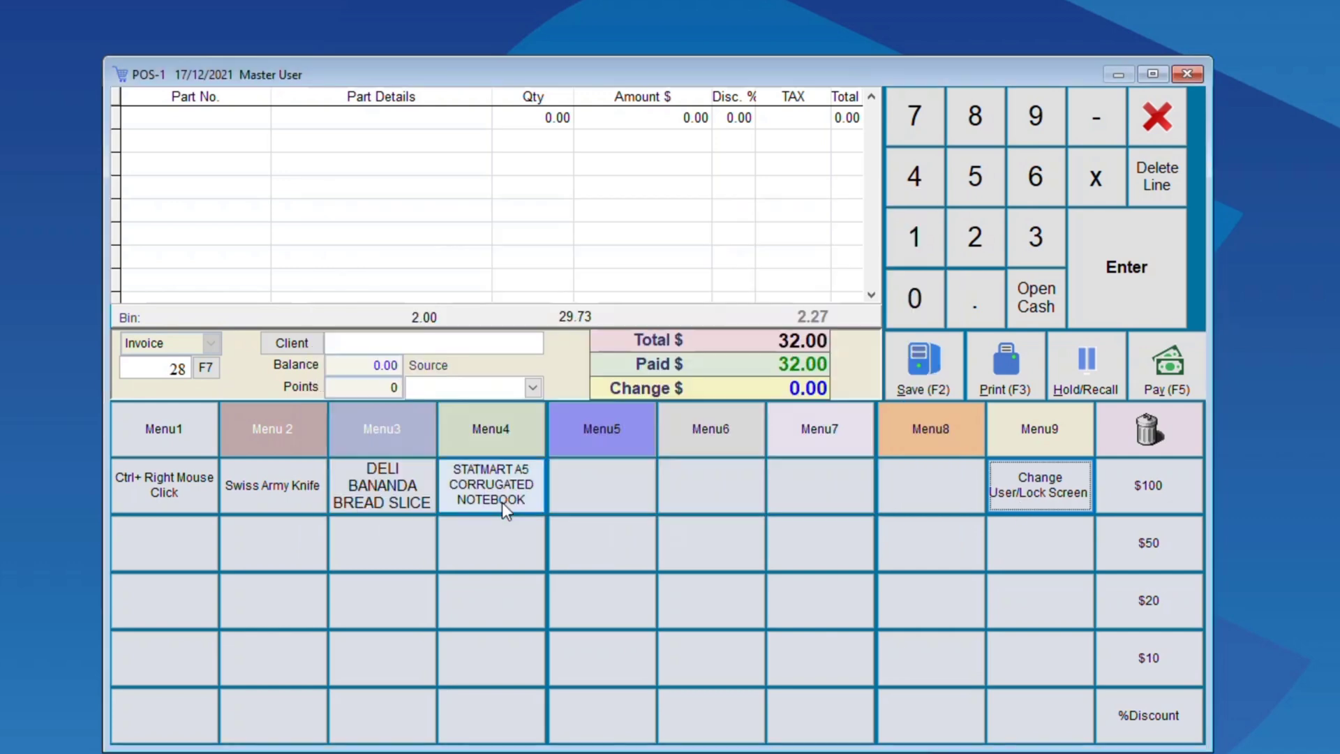
# - Lock the till via Change User/Lock Screen and unlock it with the user's password
pyautogui.click(1018, 504)
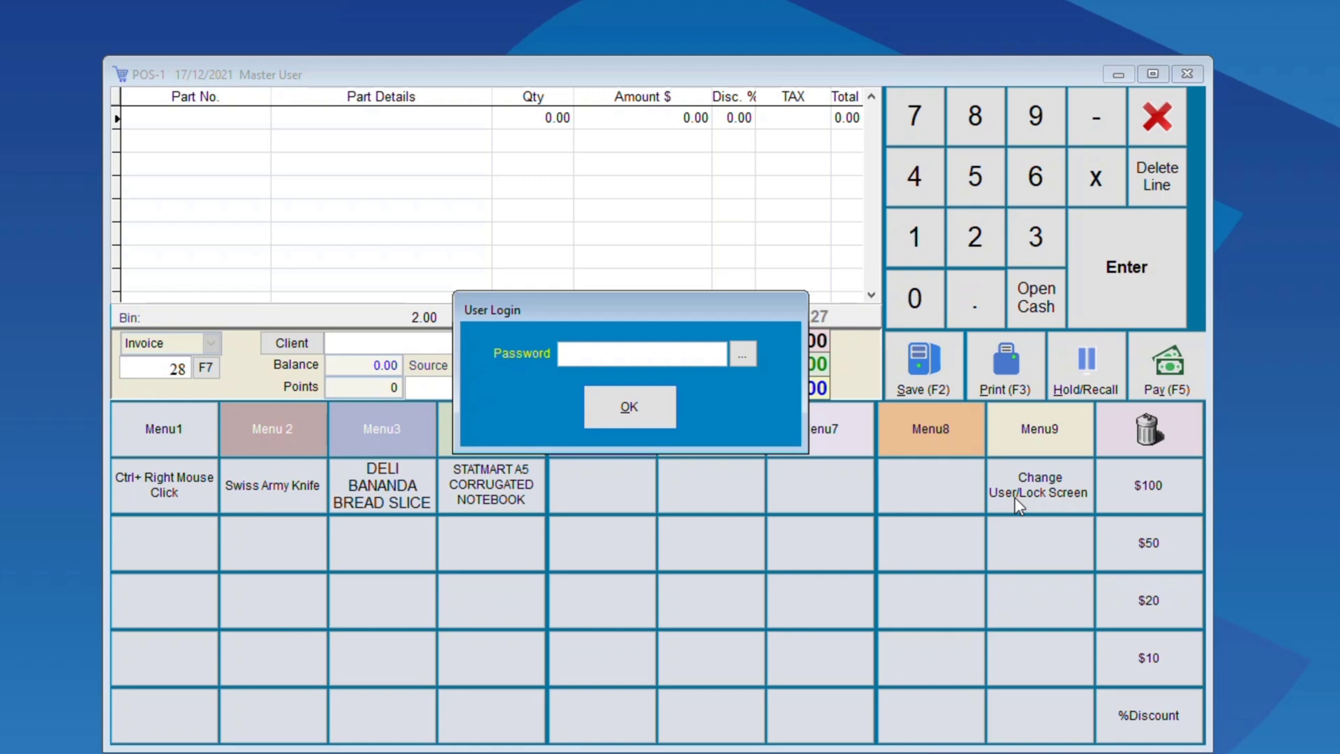
pyautogui.write('*')
pyautogui.press('Return')
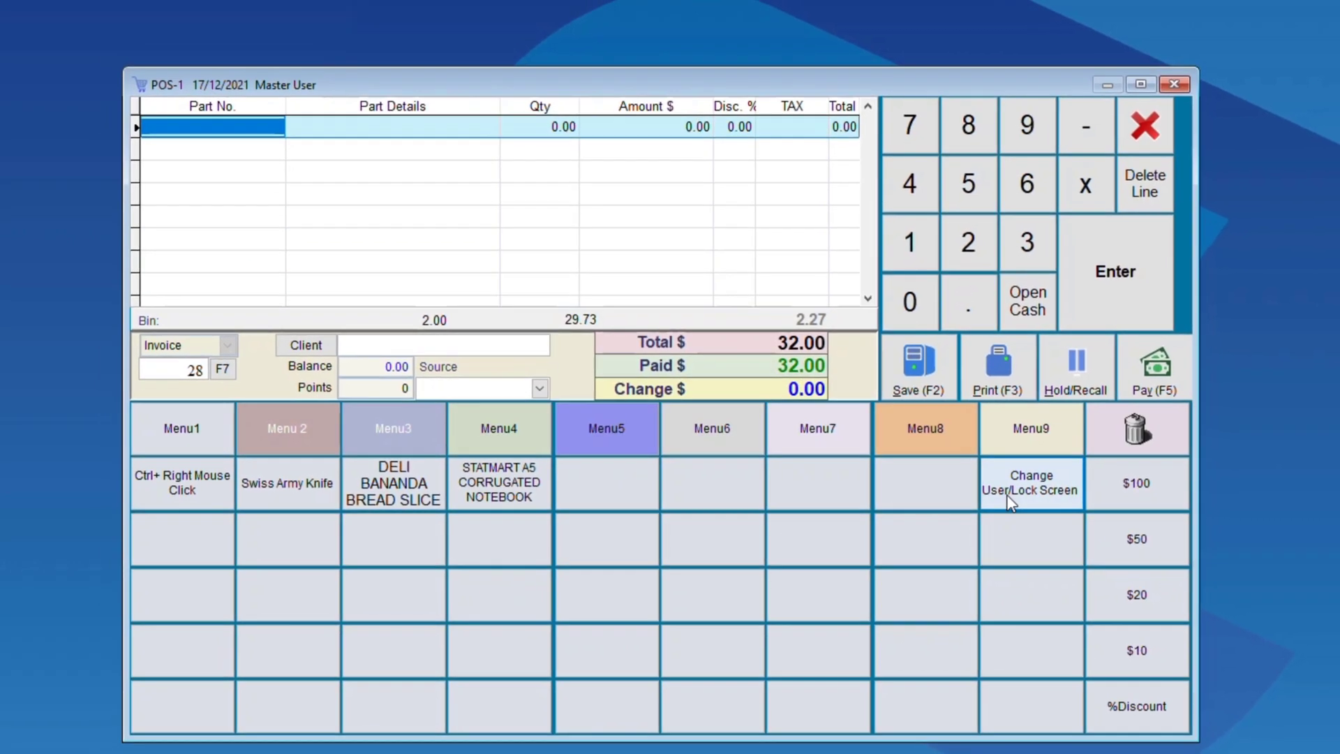